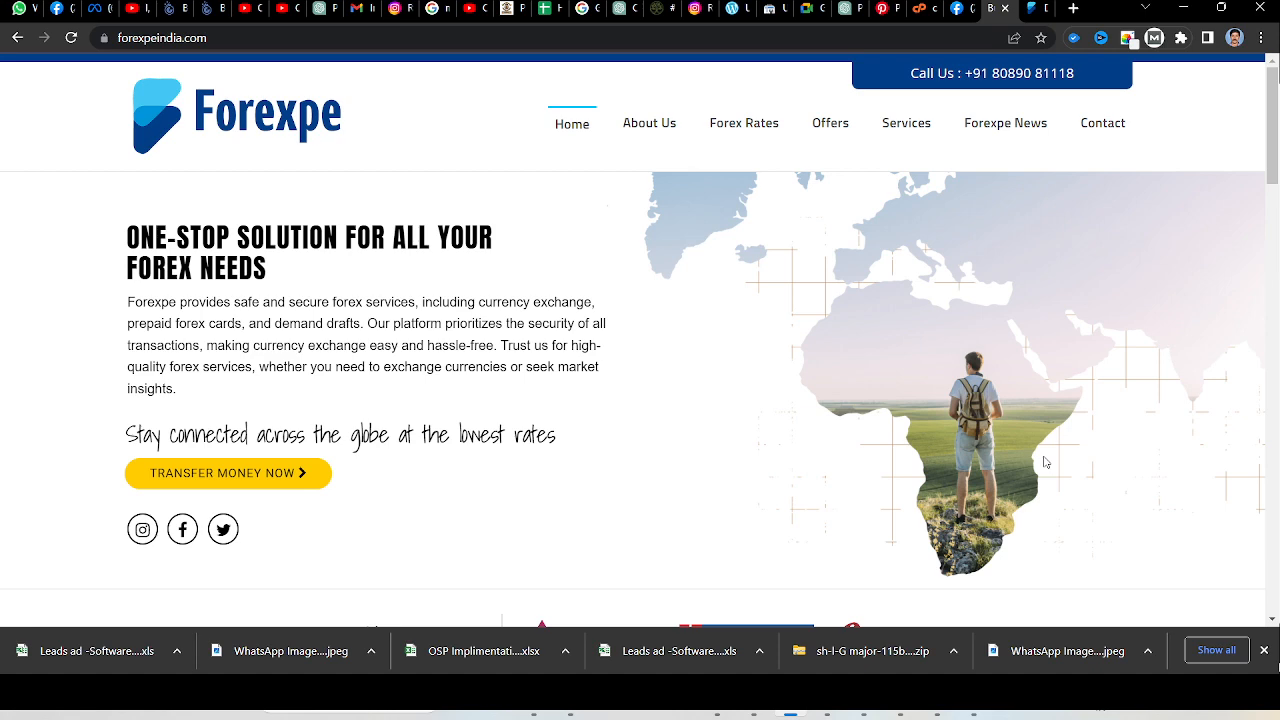
Open google.com/analytics in a new browser tab.
click(1073, 8)
text(g)
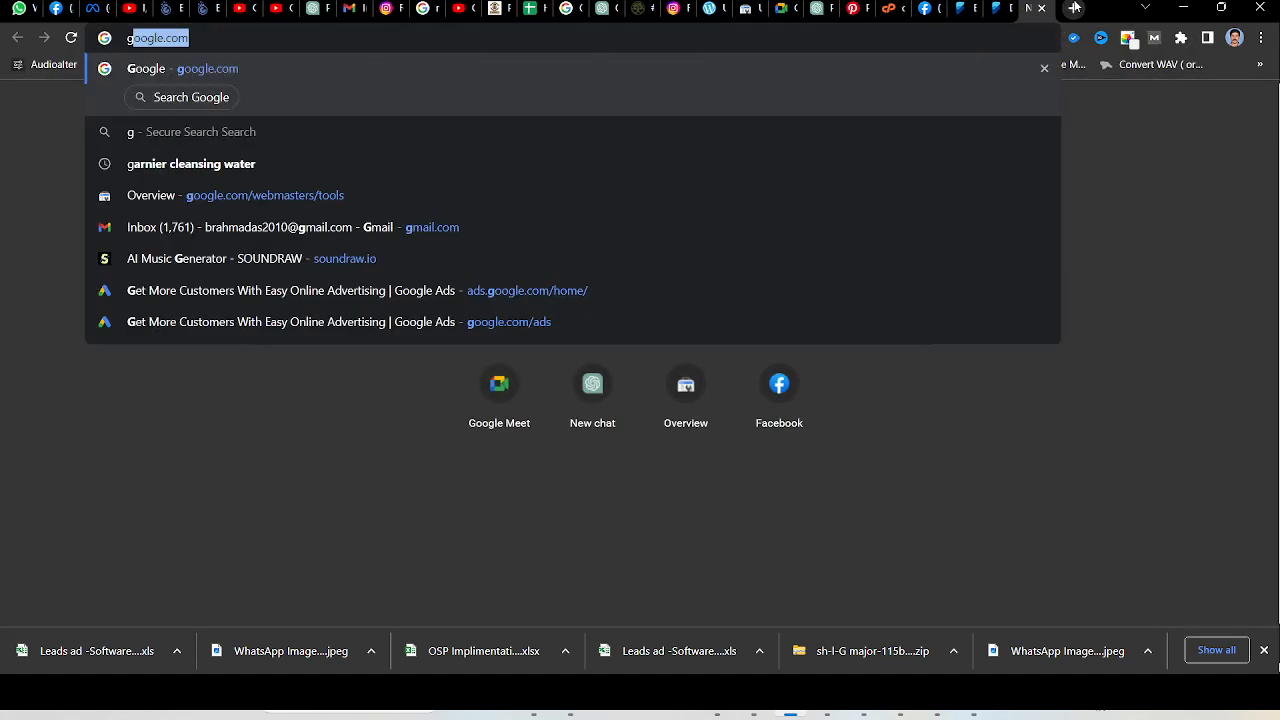
text(oogle.com/)
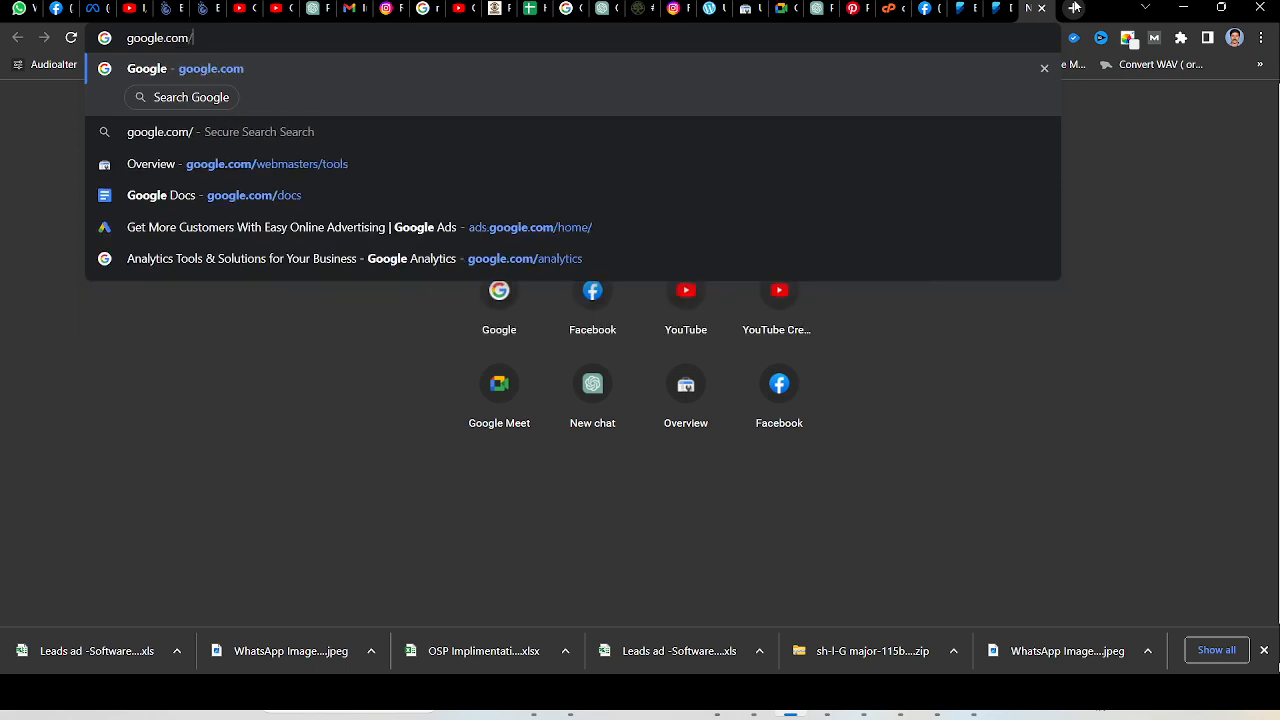
text(ana)
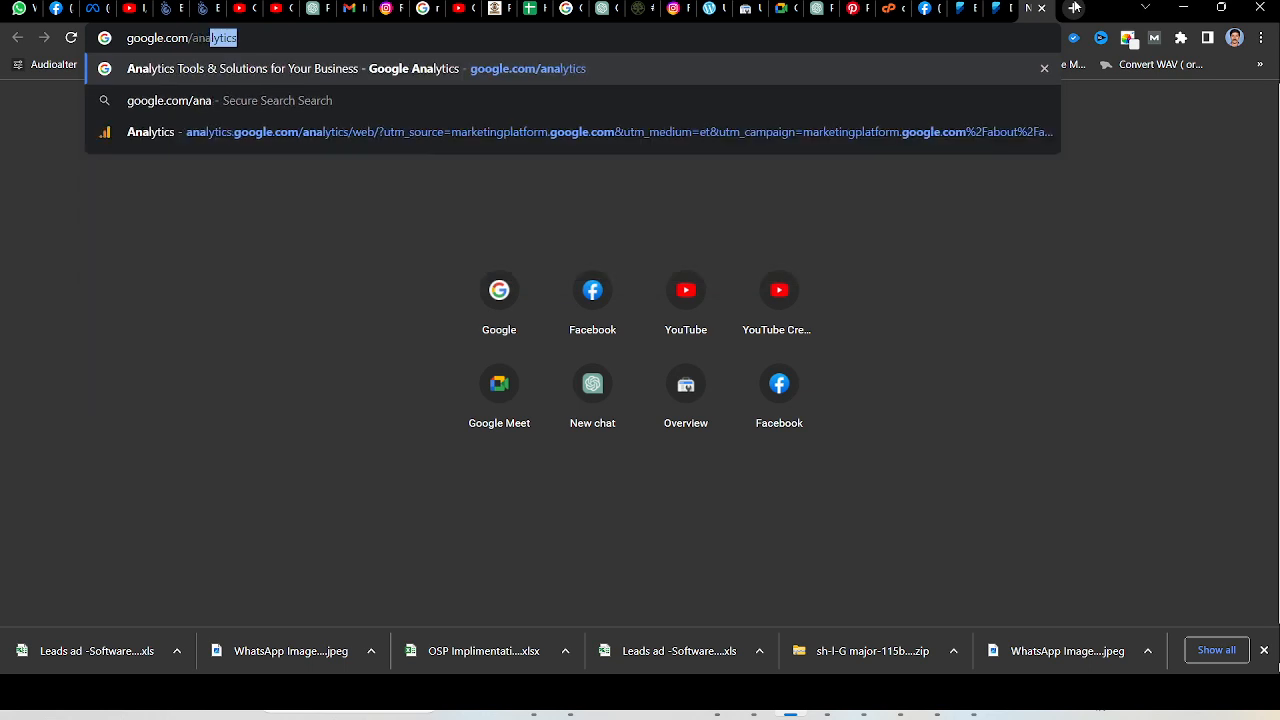
key(Return)
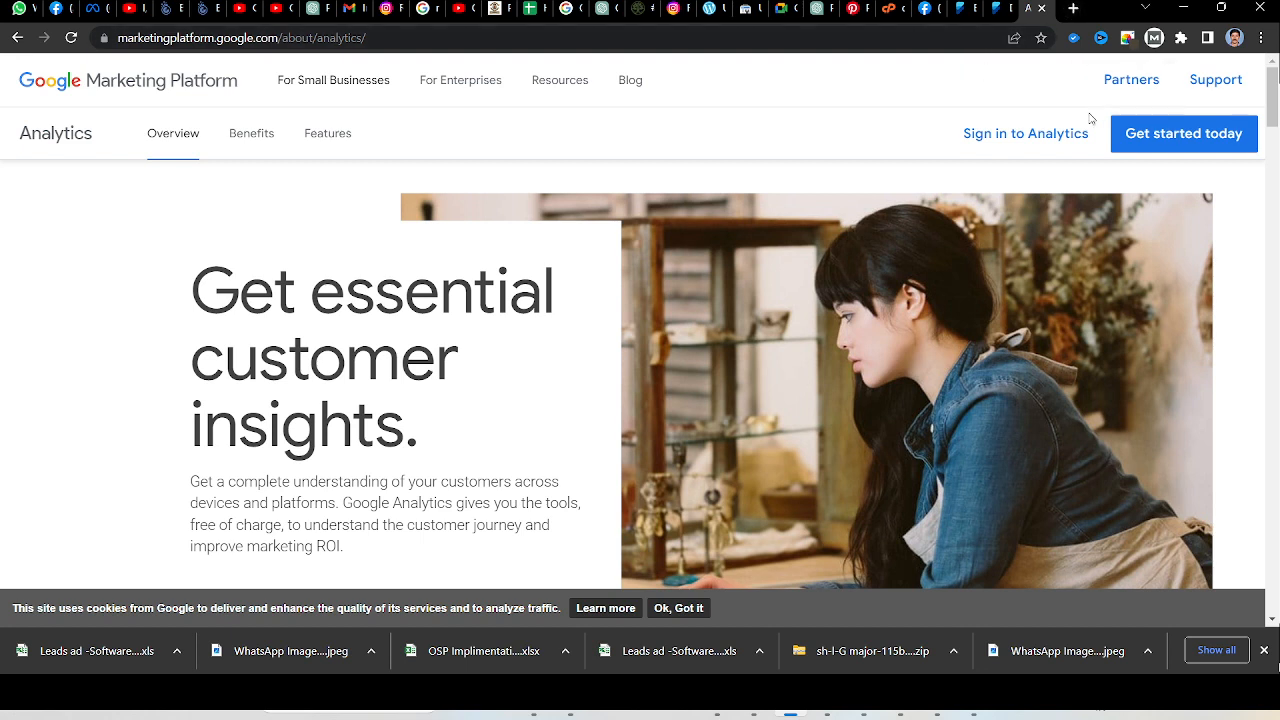
Sign in to Google Analytics and skip connecting the GA4 property to an existing Universal Analytics property.
click(1037, 141)
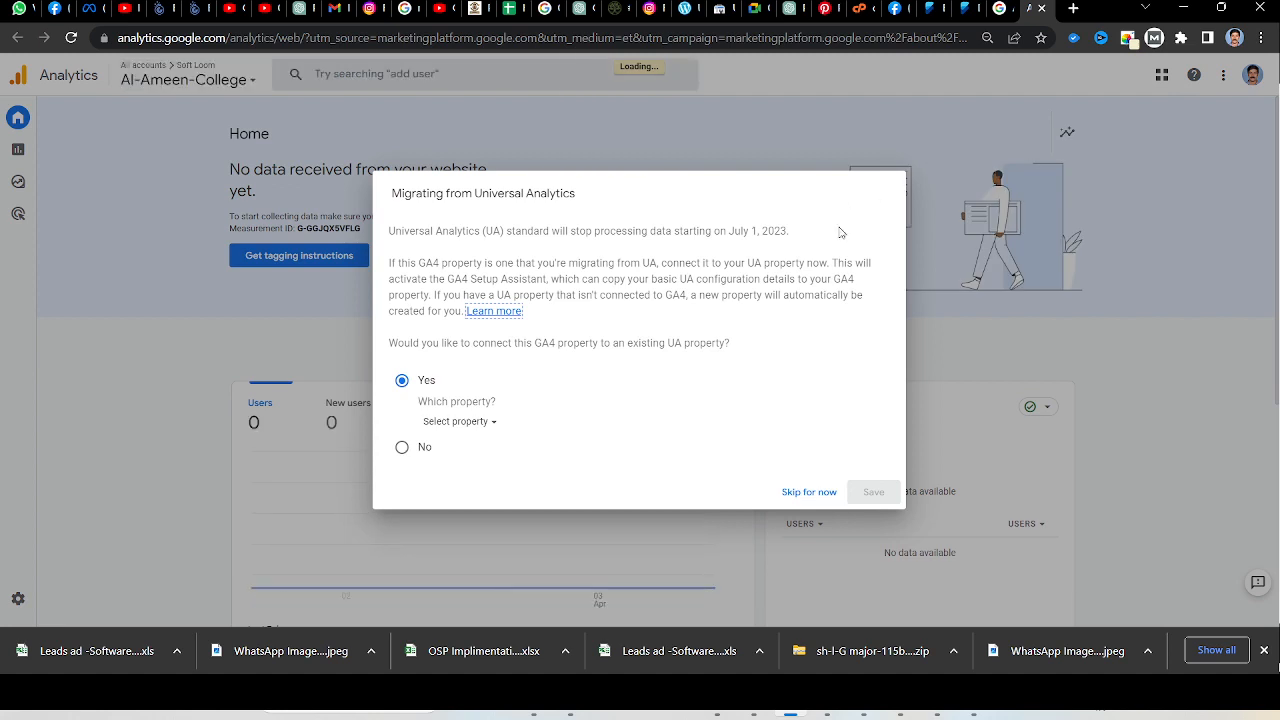
click(808, 491)
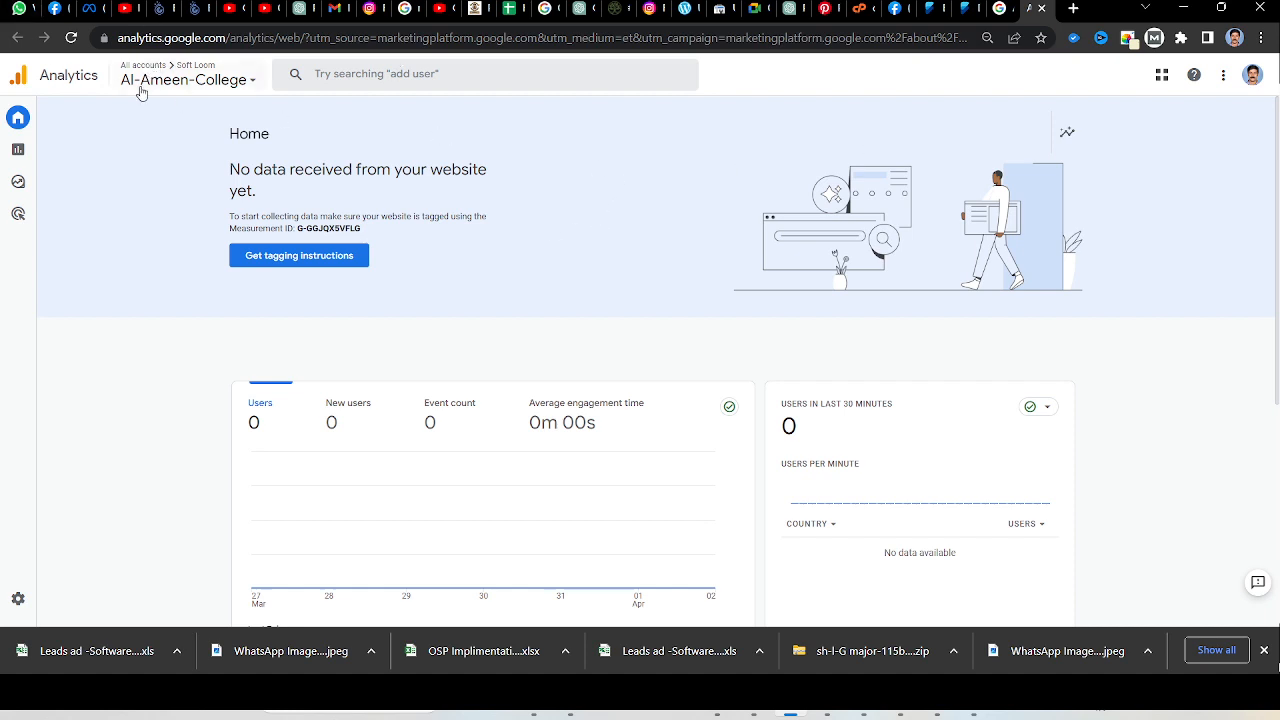
click(38, 118)
mouse_move(43, 111)
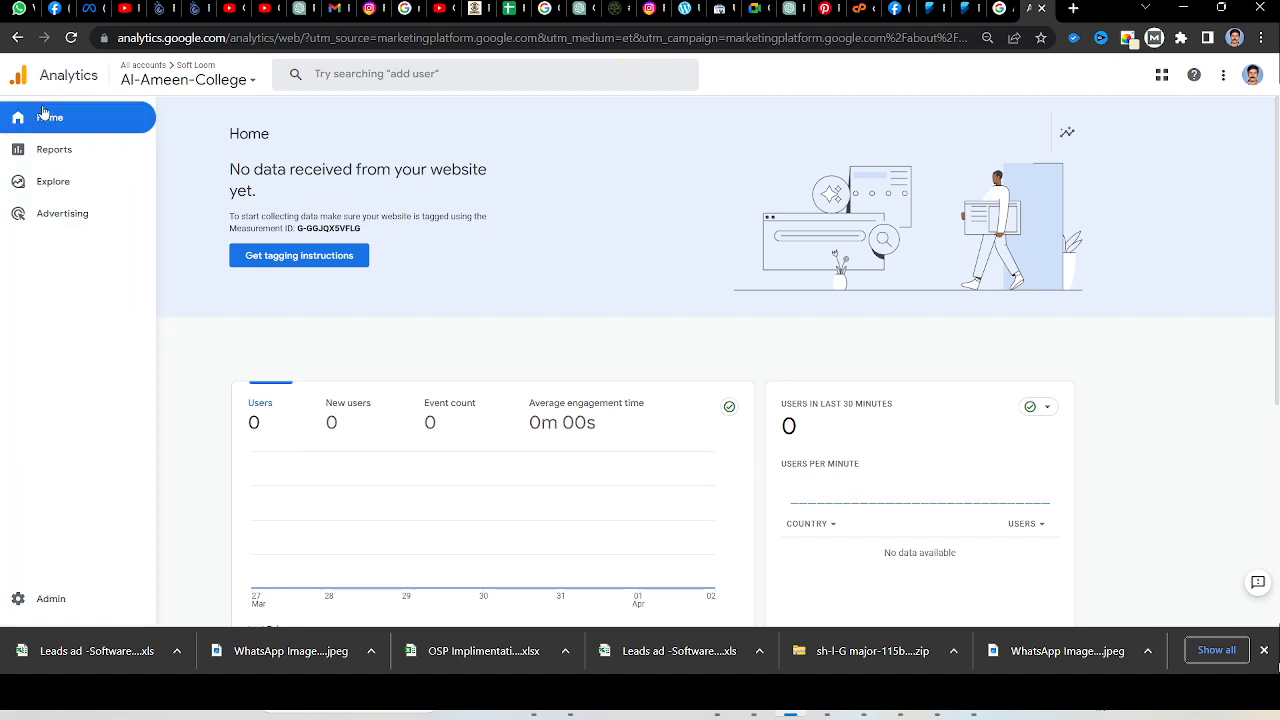
Browse the full list of Analytics accounts available under the current login.
click(139, 93)
scroll(100, 312, down, 10)
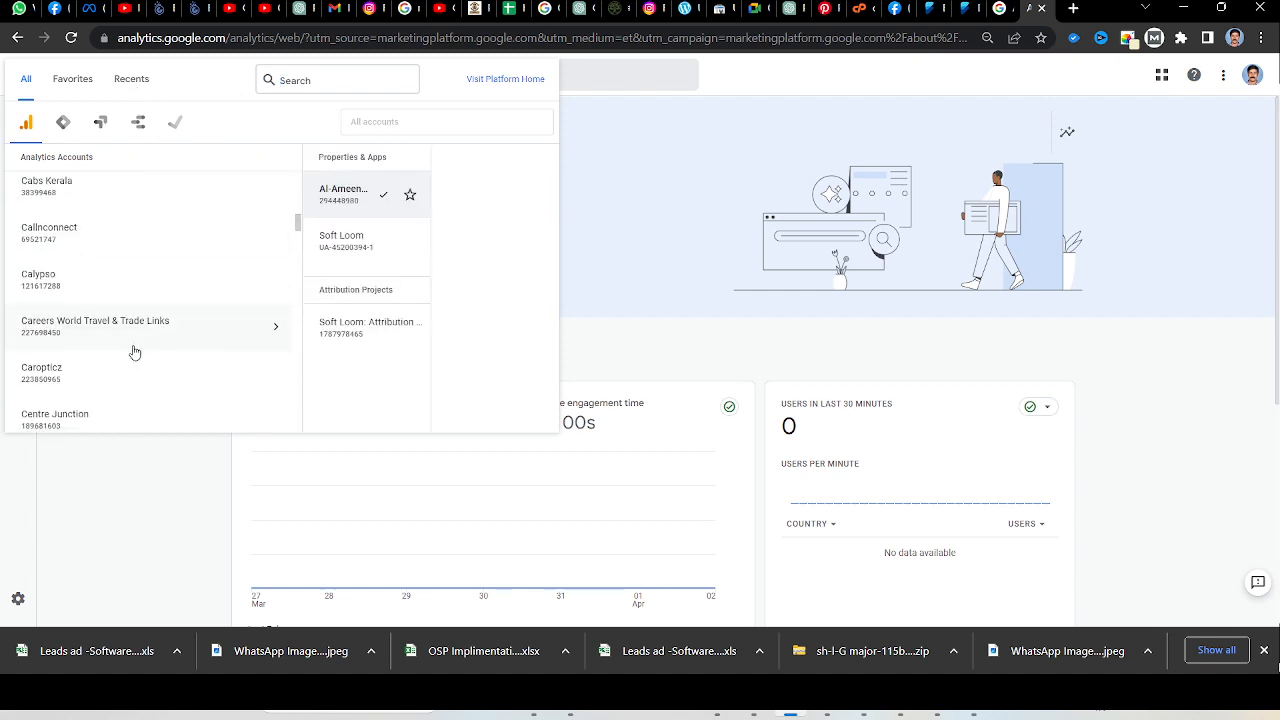
scroll(135, 352, down, 3)
mouse_move(300, 254)
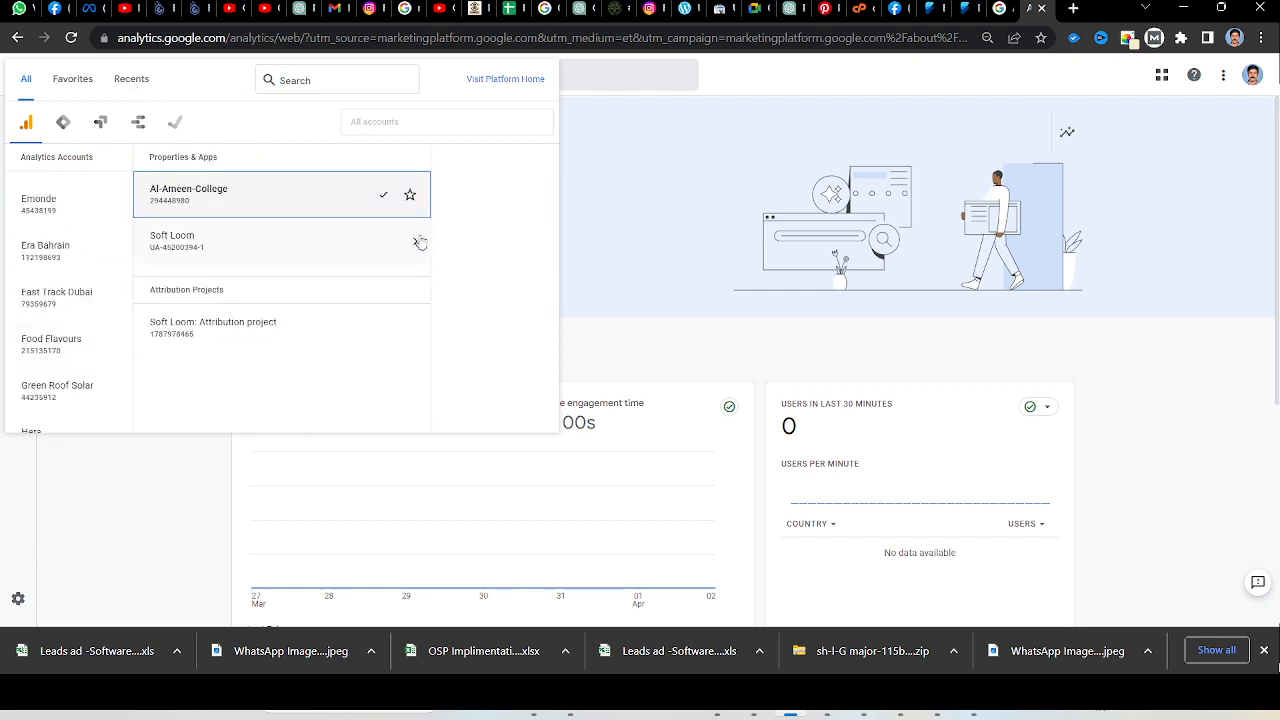
scroll(100, 366, down, 10)
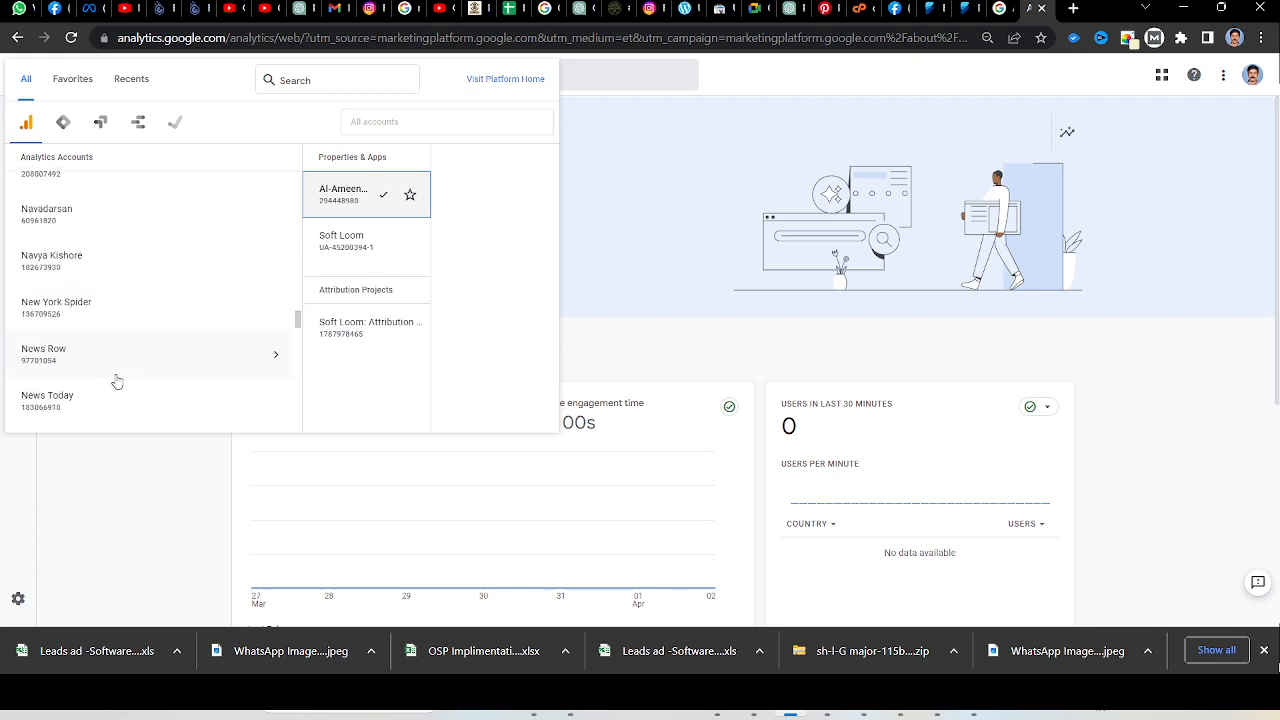
scroll(117, 381, down, 15)
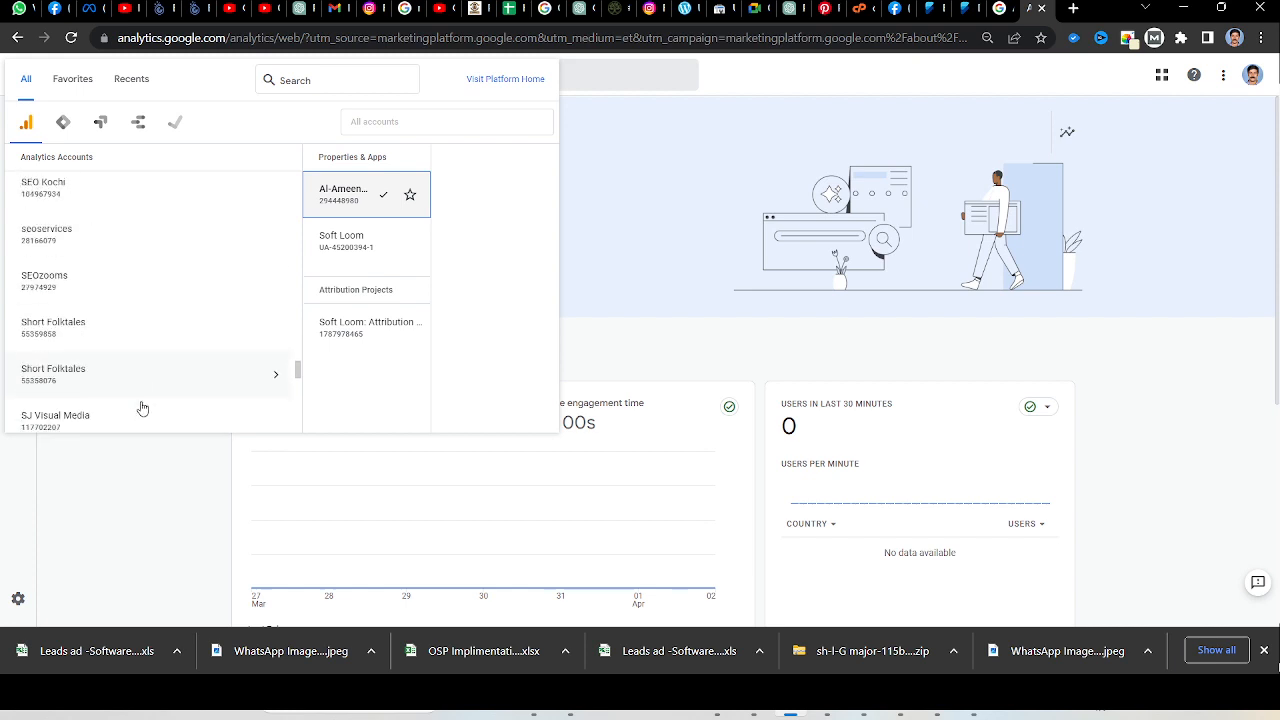
Open the Analytics administration settings and start creating a new account.
click(15, 610)
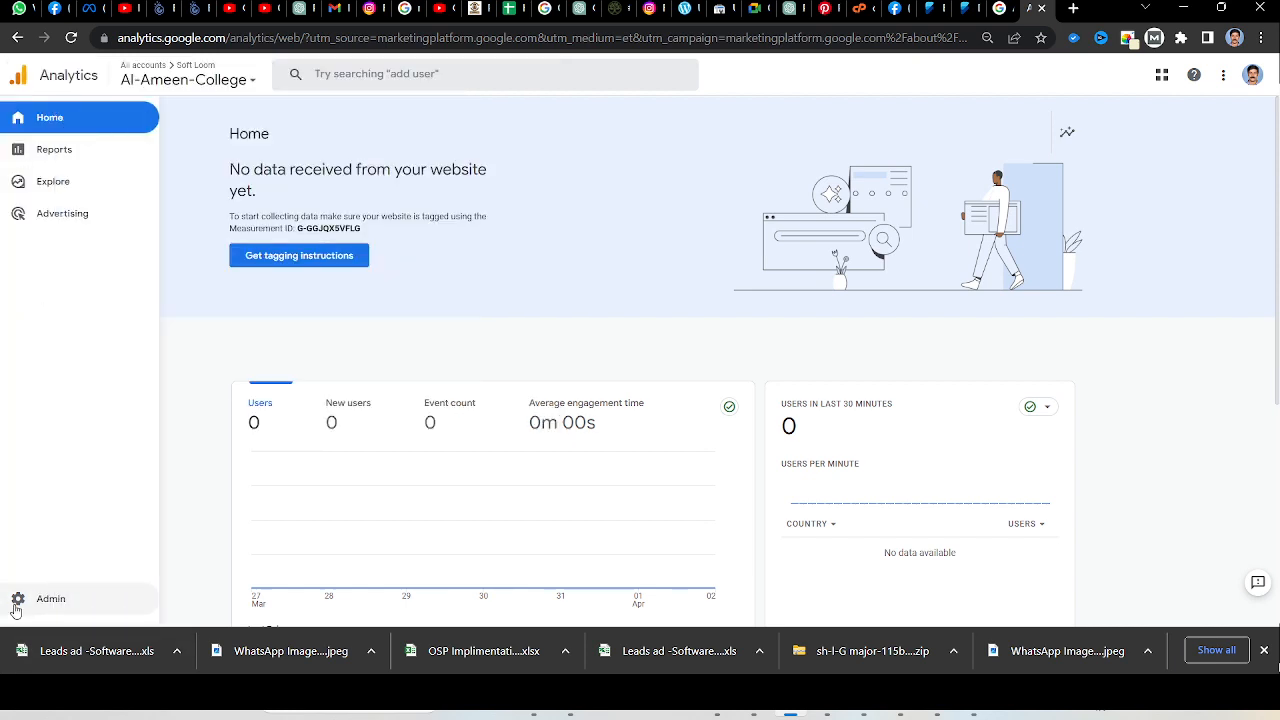
click(17, 604)
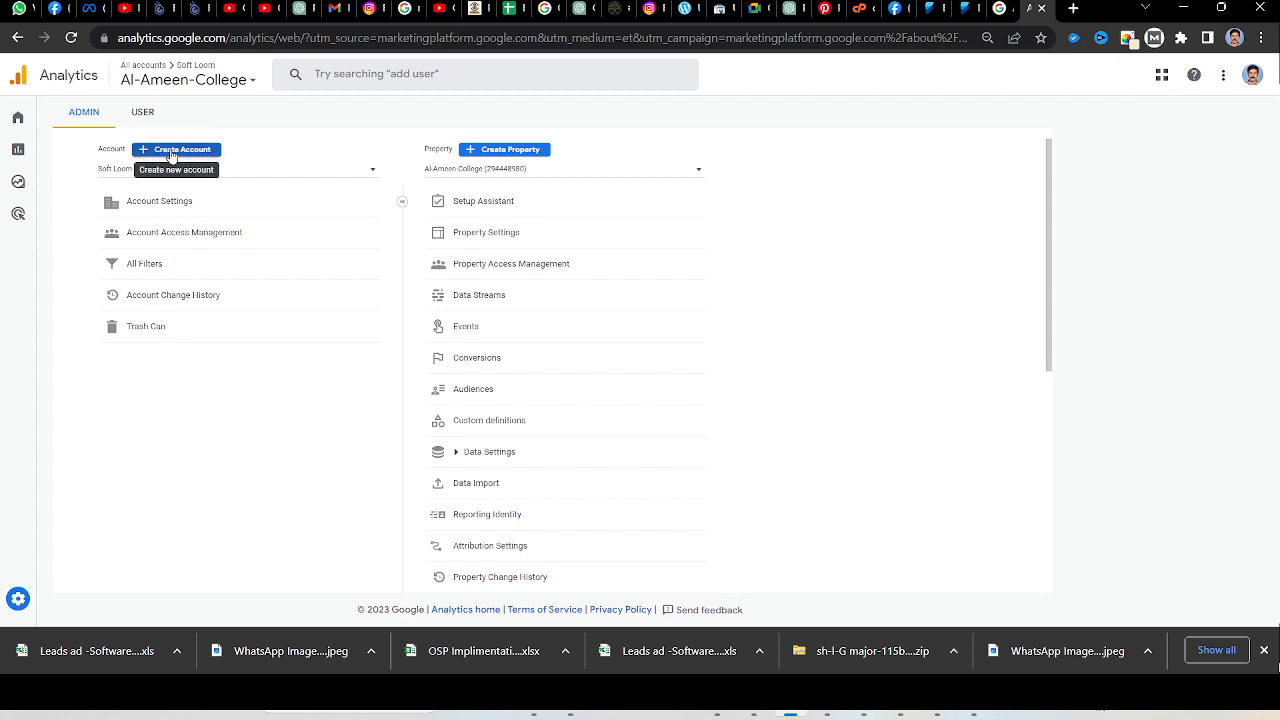
click(171, 153)
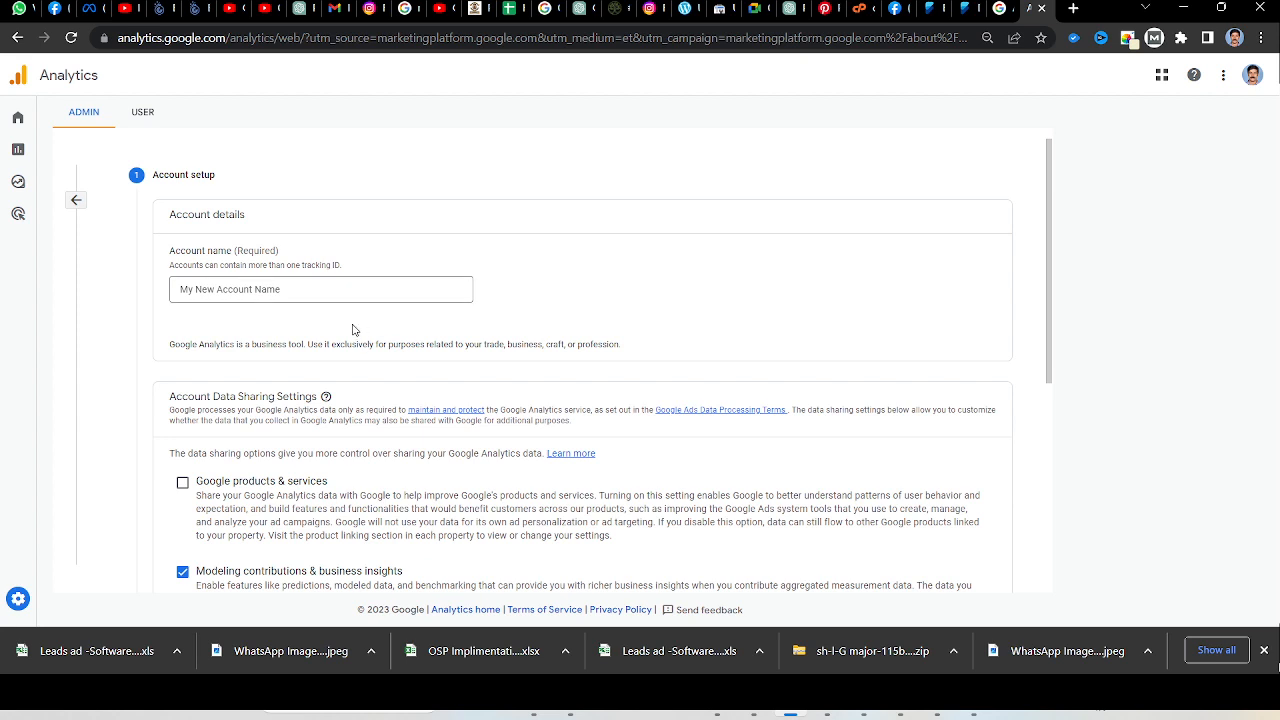
Enter ForexPe as the name of the new Analytics account.
click(322, 292)
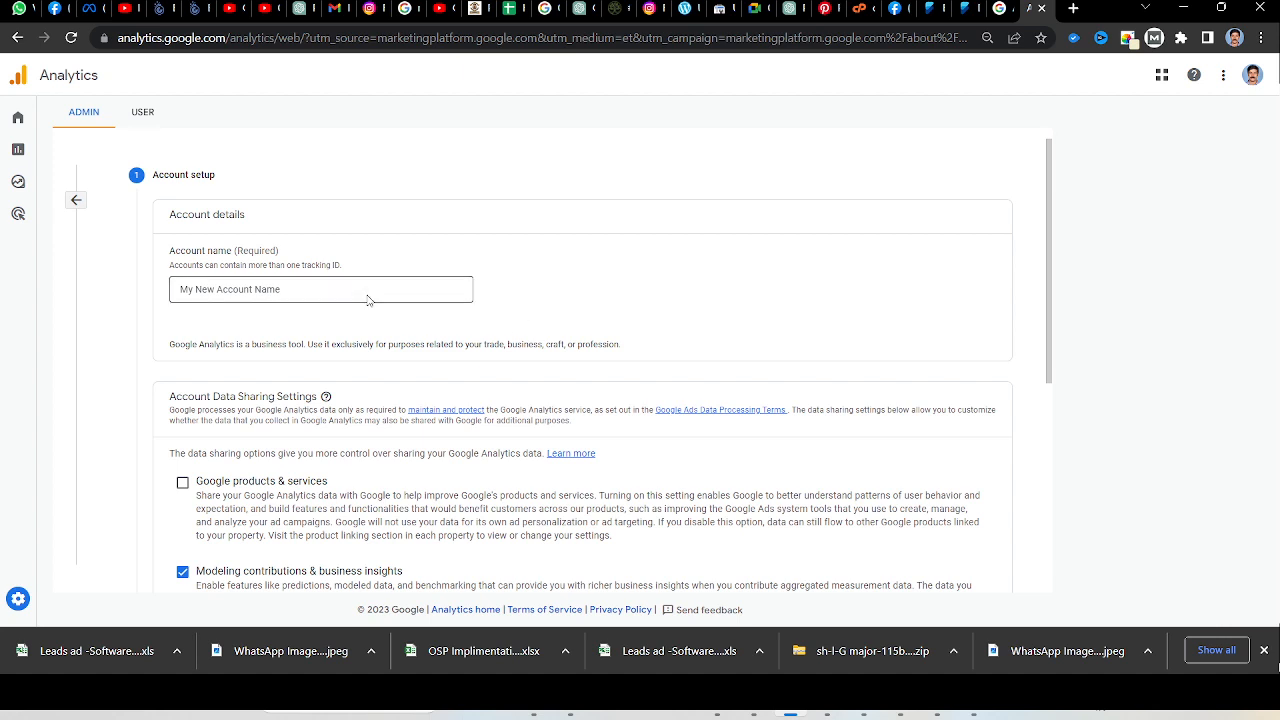
click(292, 288)
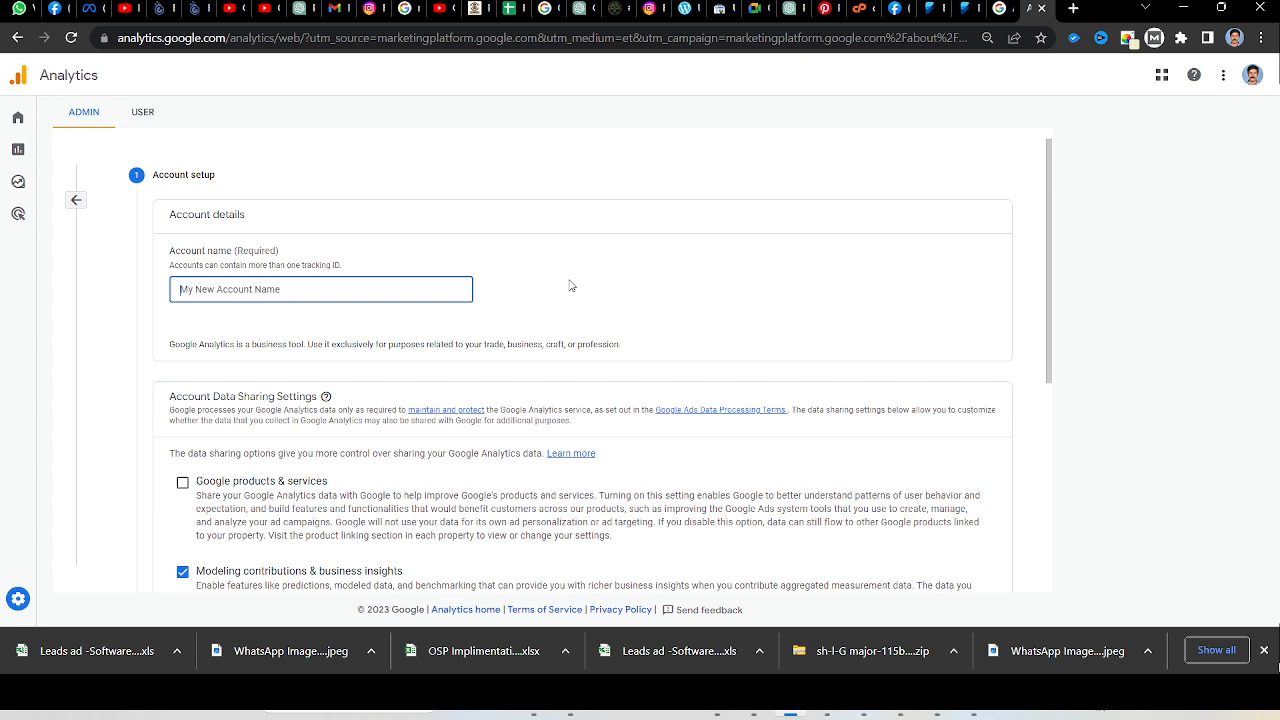
text(forexpe)
key(BackSpace)
key(BackSpace)
text(Pe)
drag(229, 290, 169, 296)
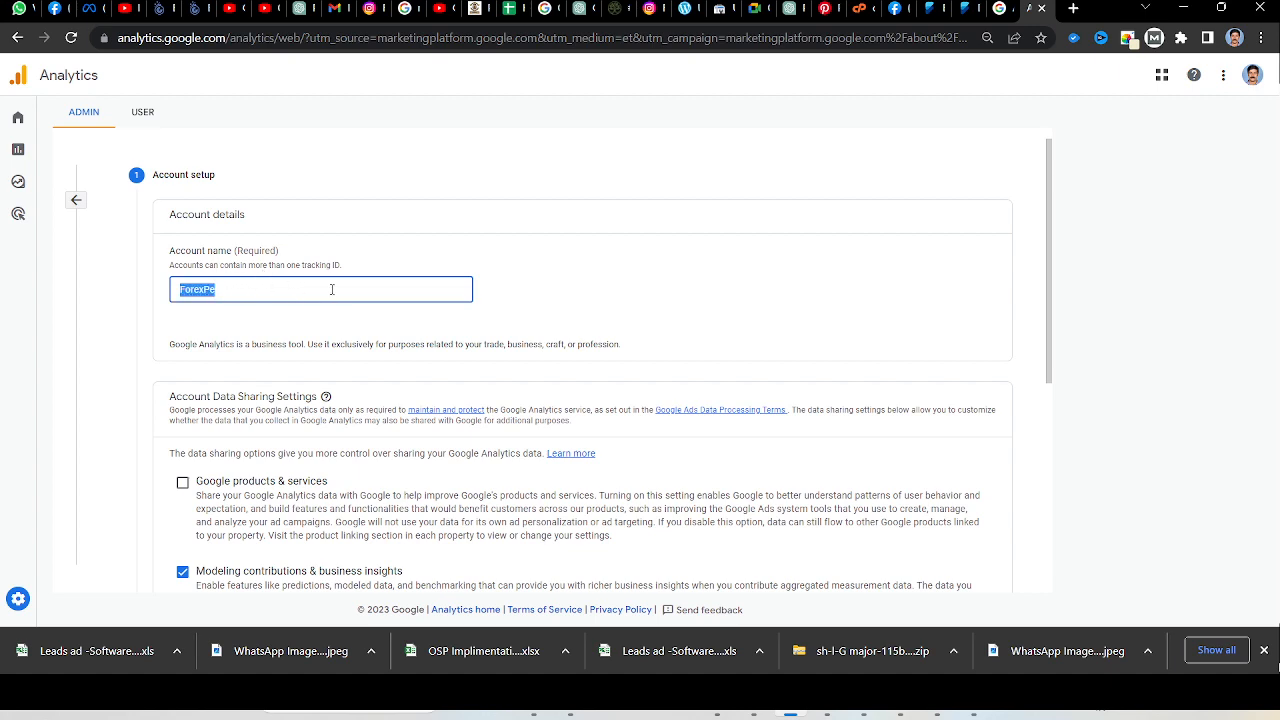
key(ctrl+plus)
key(ctrl+plus)
key(ctrl+plus)
click(447, 363)
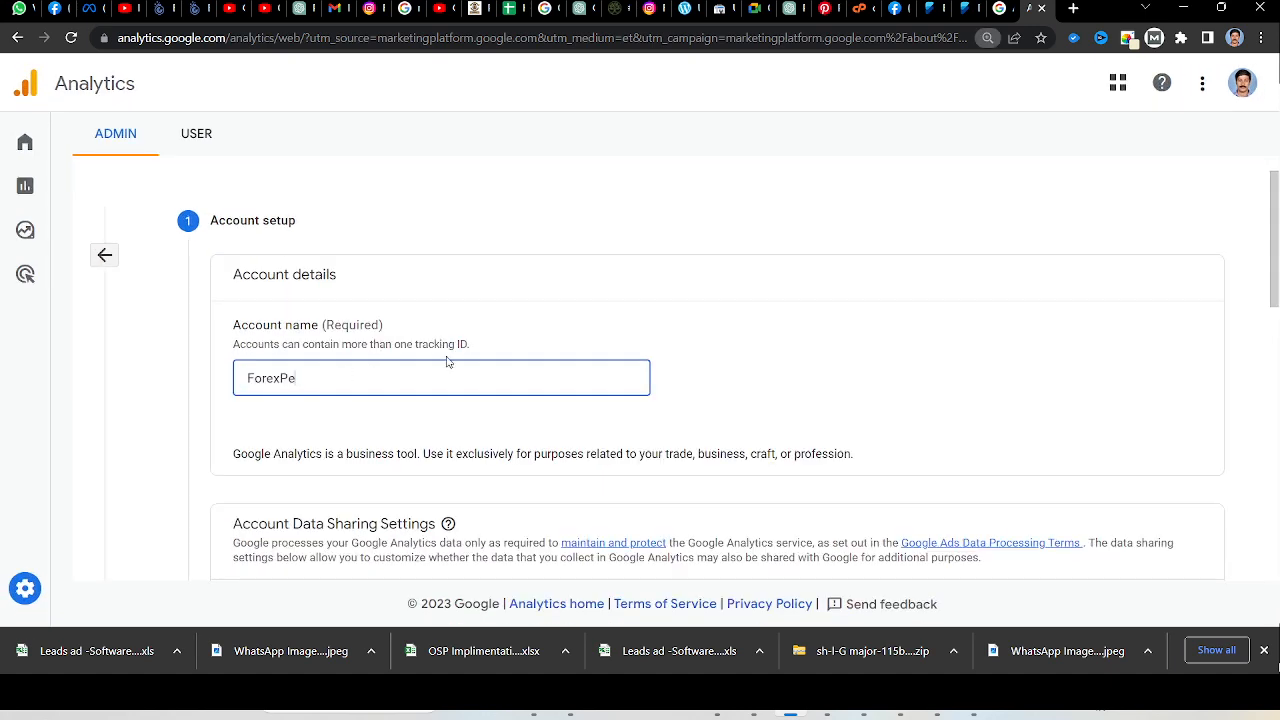
Enable data sharing for Google products & services and continue to the property setup.
scroll(447, 363, down, 3)
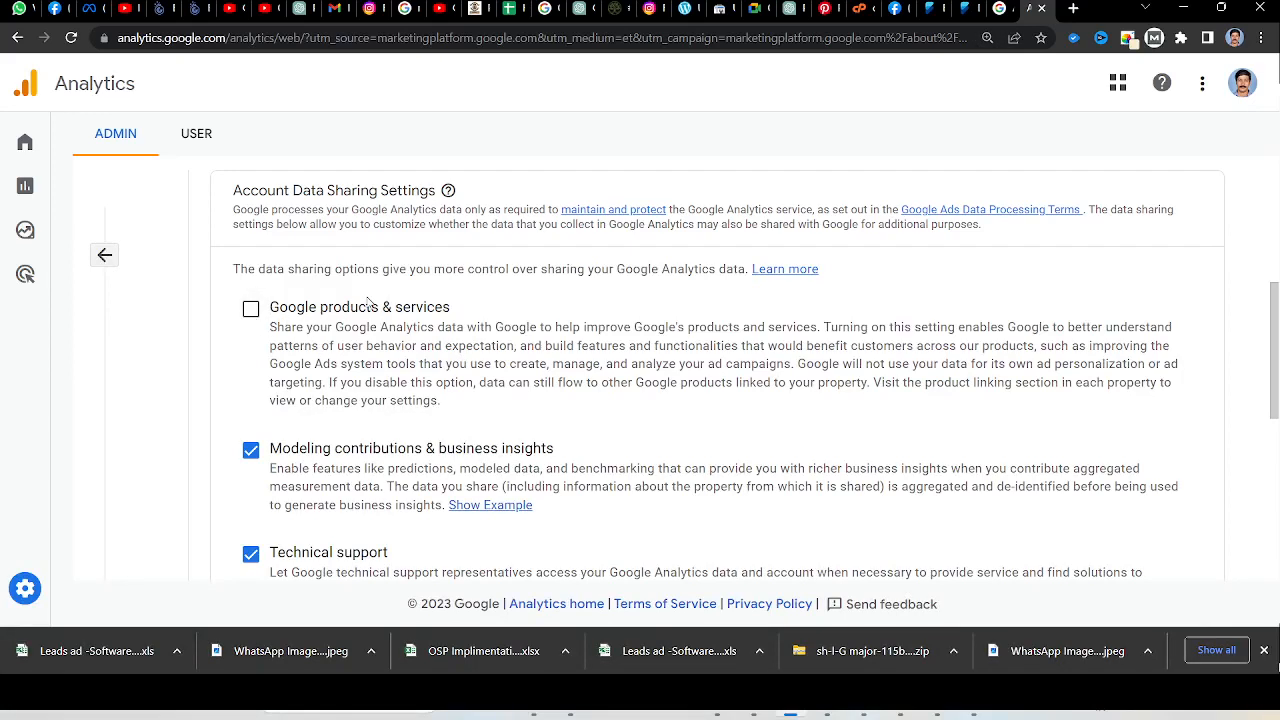
click(251, 311)
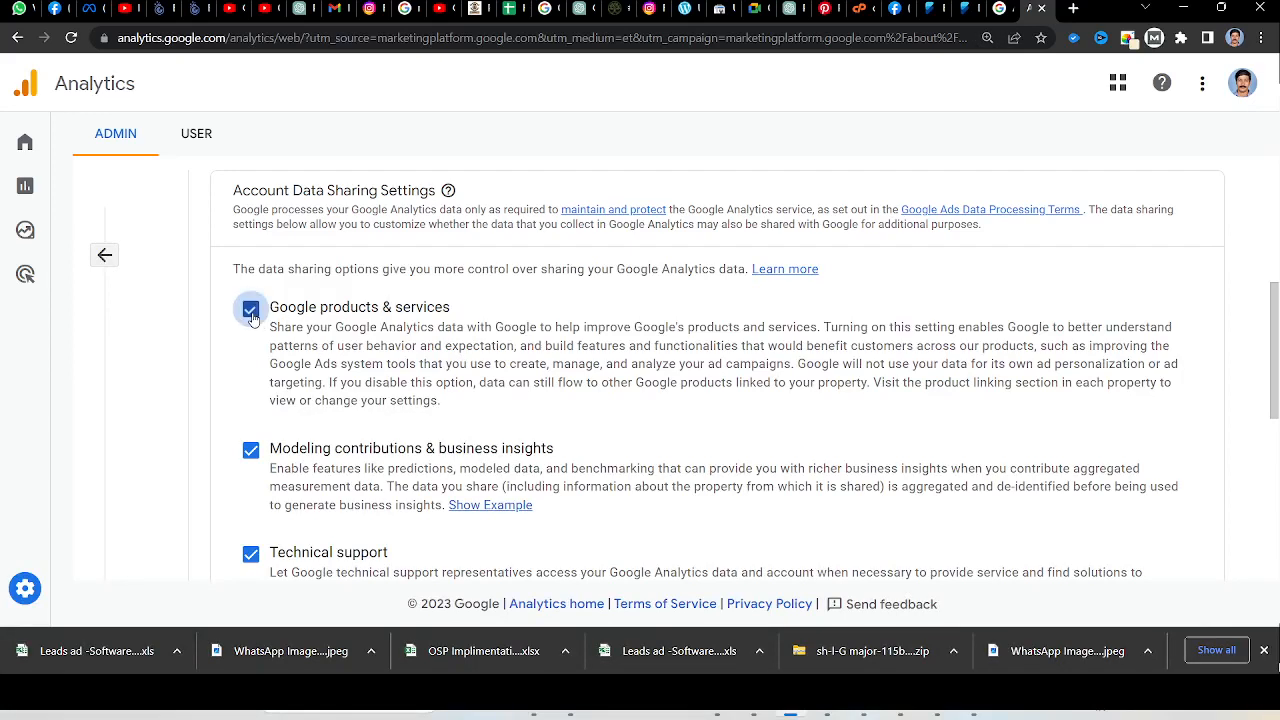
scroll(487, 365, down, 4)
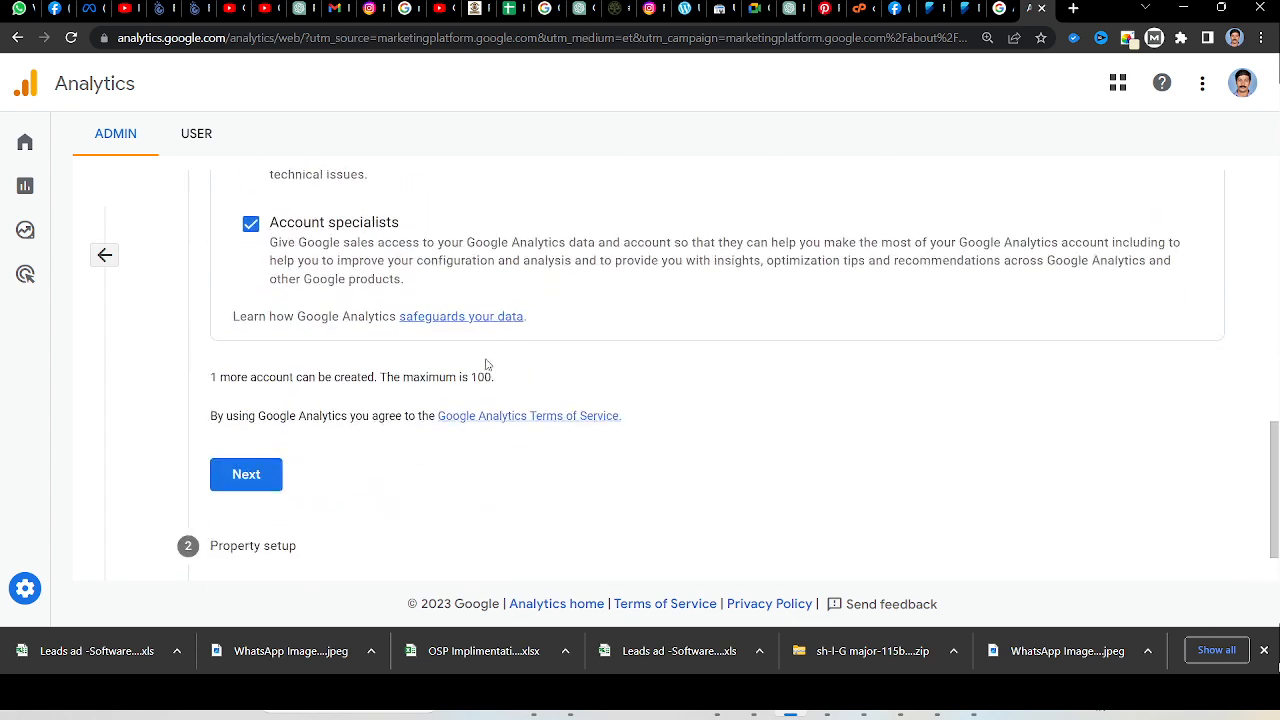
click(248, 477)
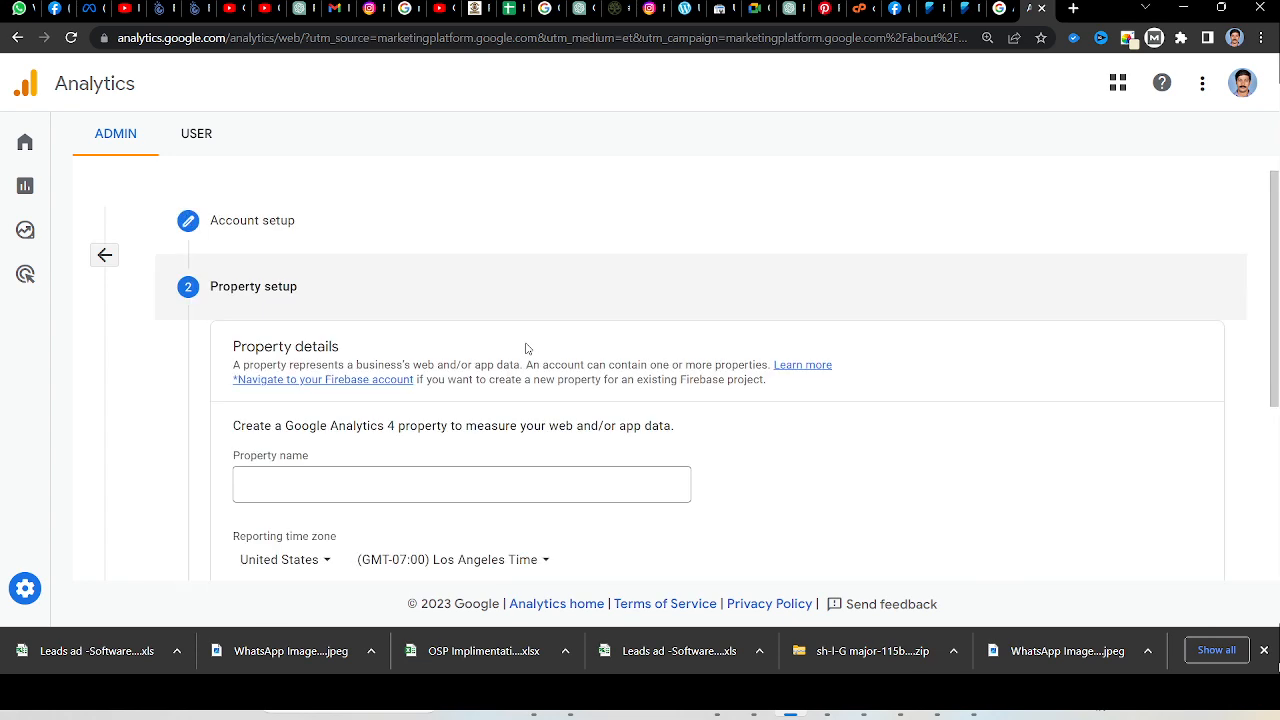
Name the new Google Analytics 4 property ForexPe Website.
scroll(526, 348, down, 2)
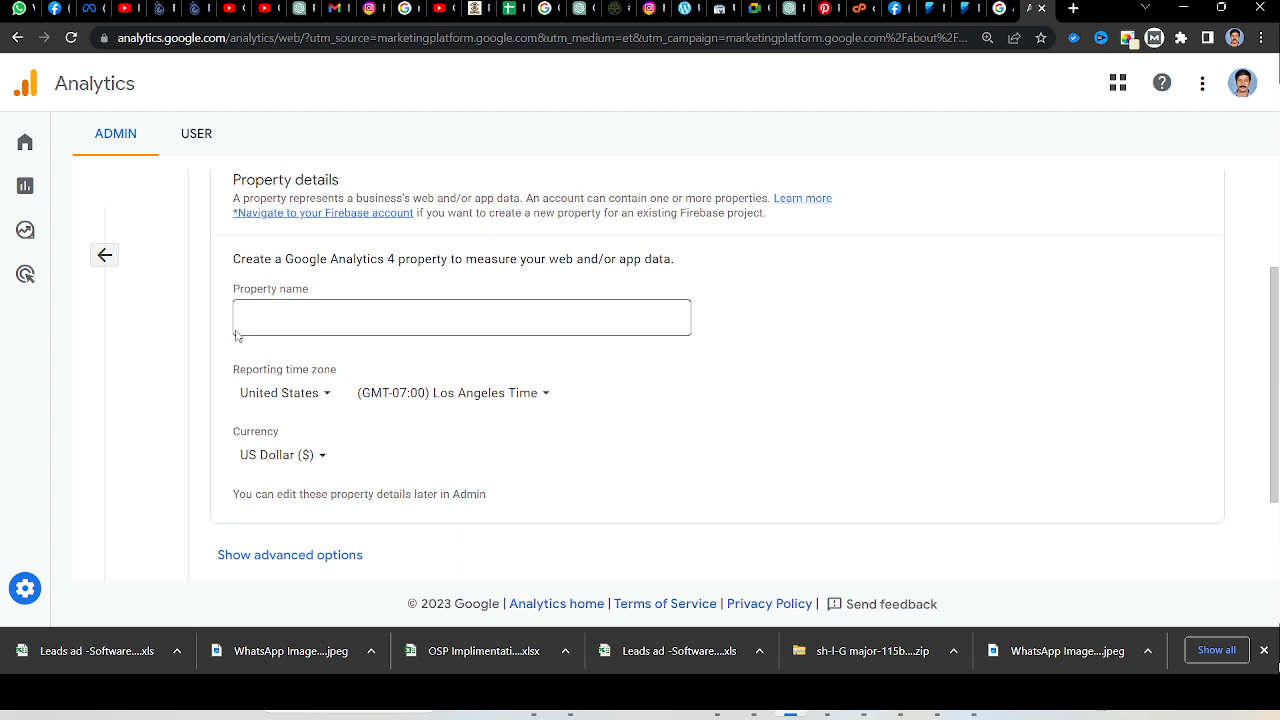
click(289, 314)
text(F)
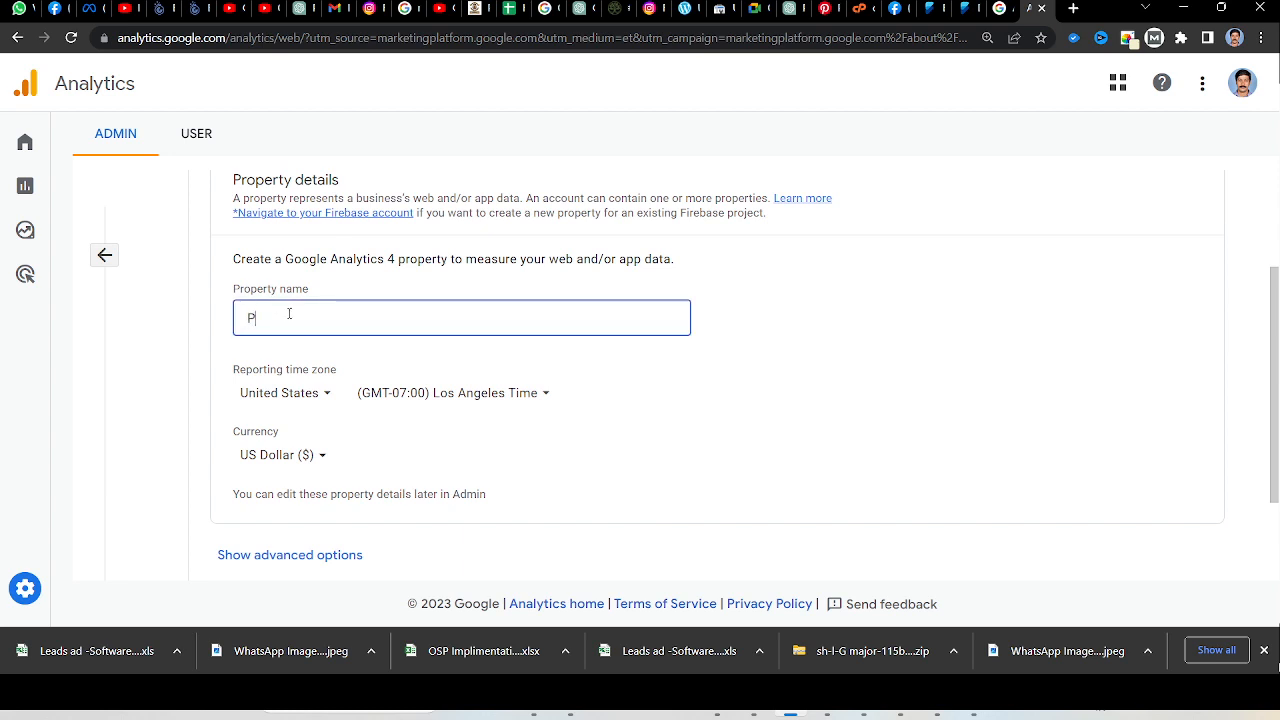
key(BackSpace)
text(ForexPe Website)
Set the property's reporting time zone country to India.
scroll(277, 403, down, 2)
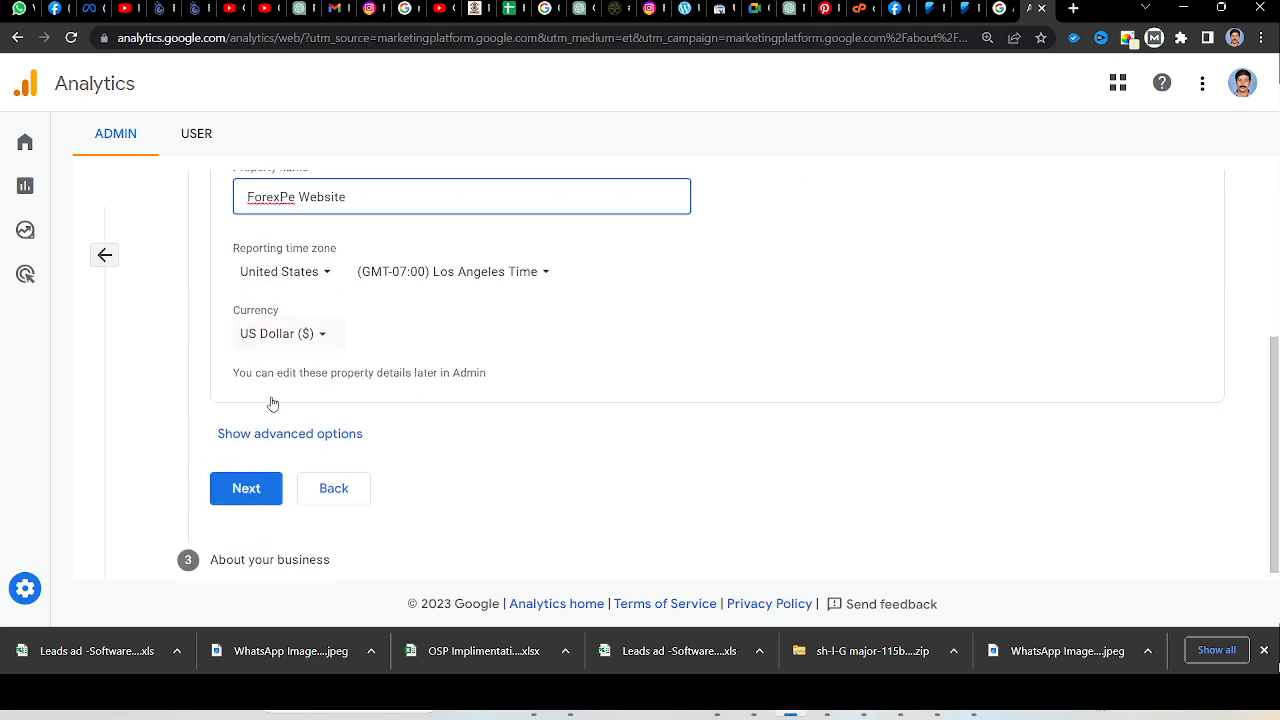
click(309, 265)
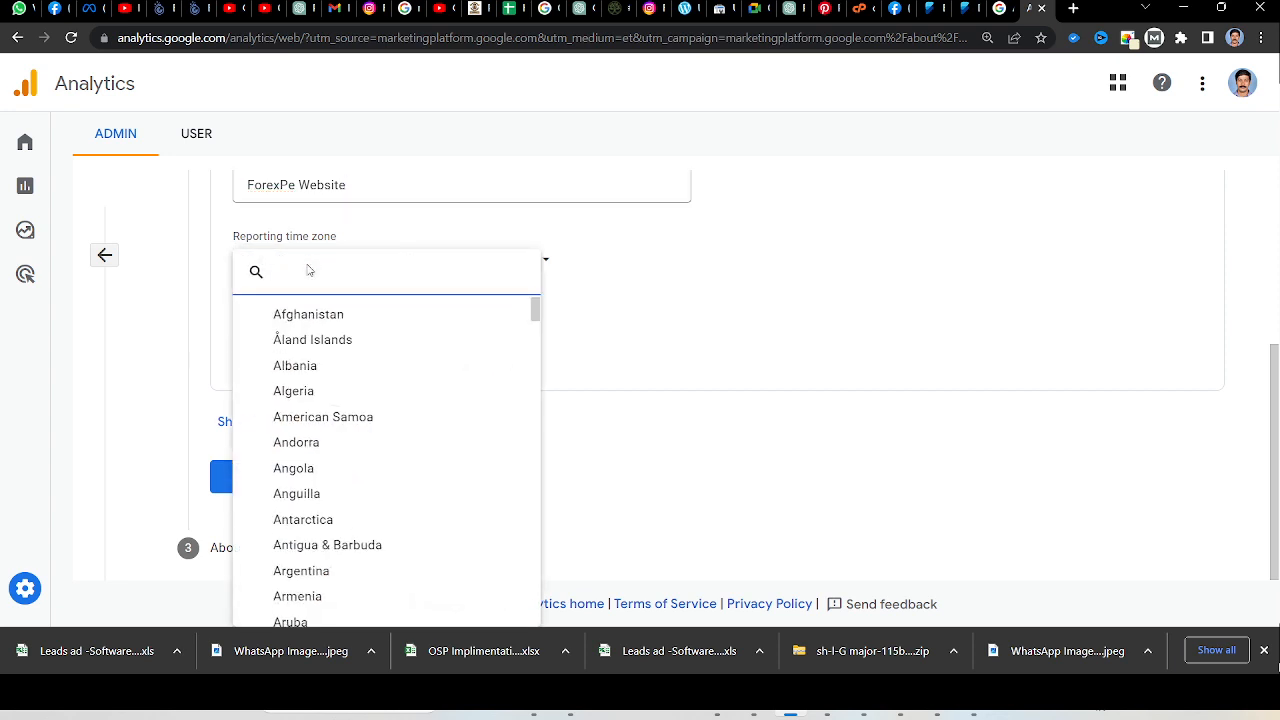
text(inc)
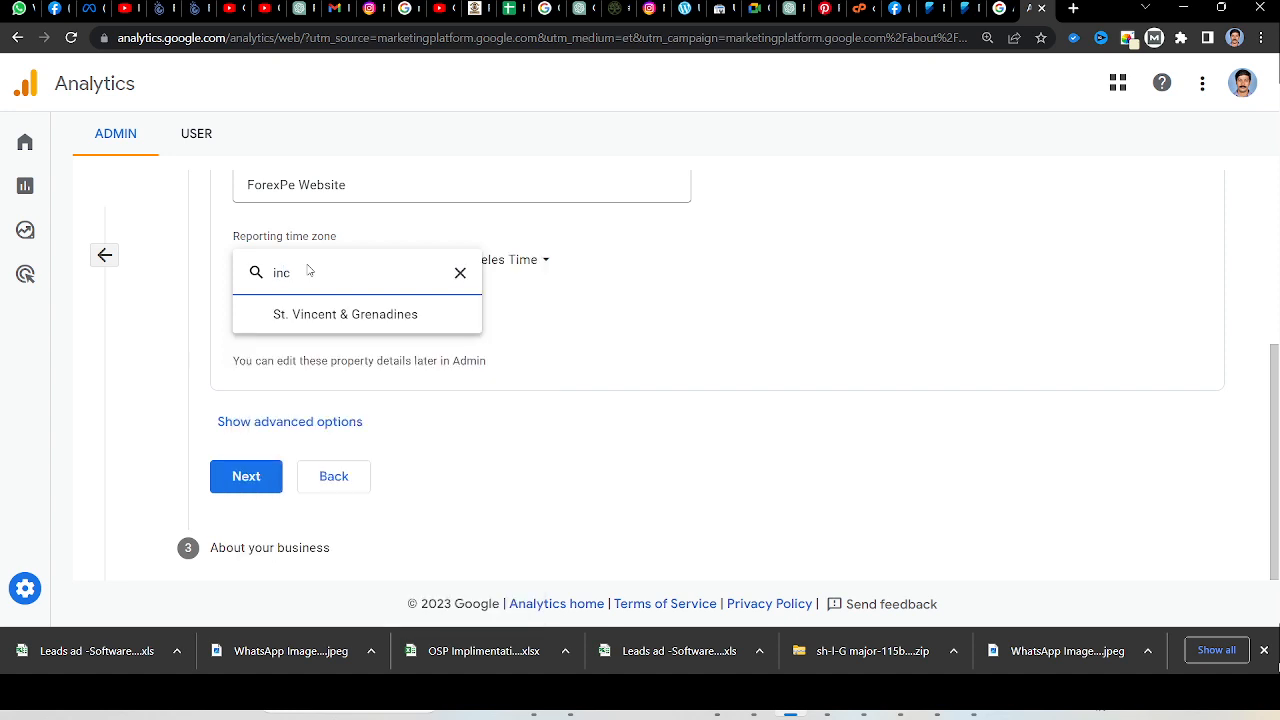
key(BackSpace)
text(d)
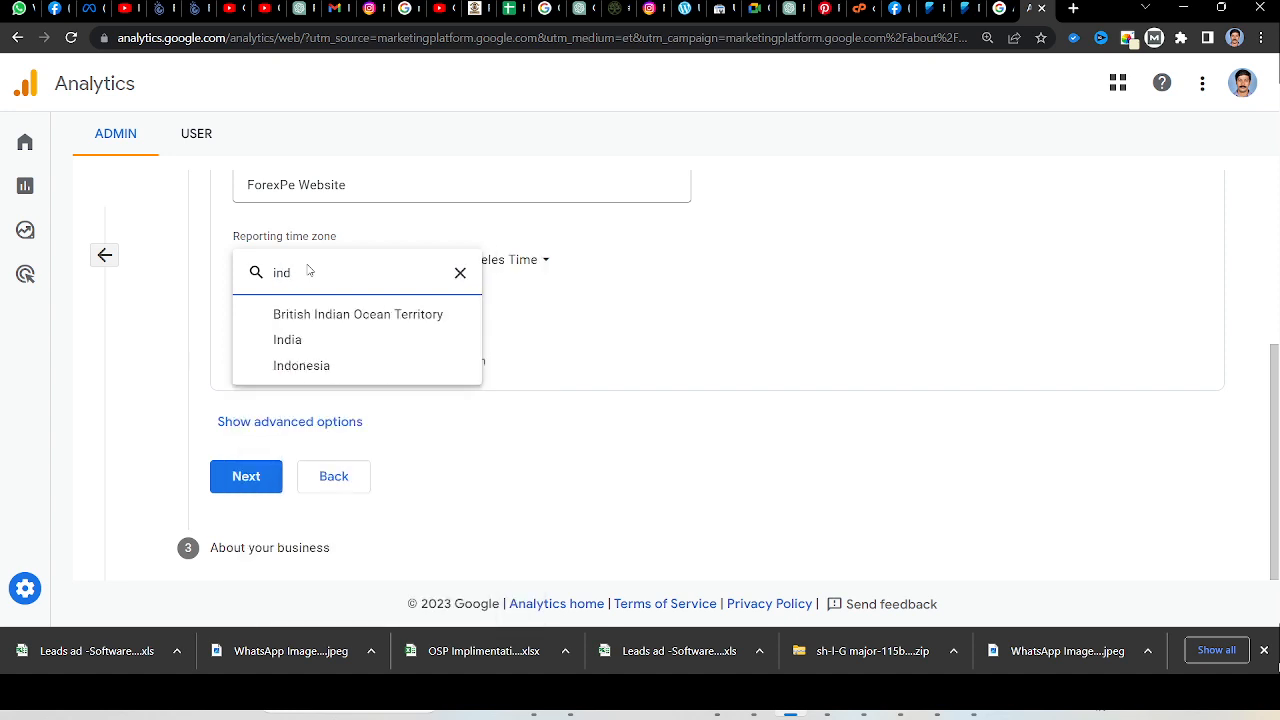
click(298, 342)
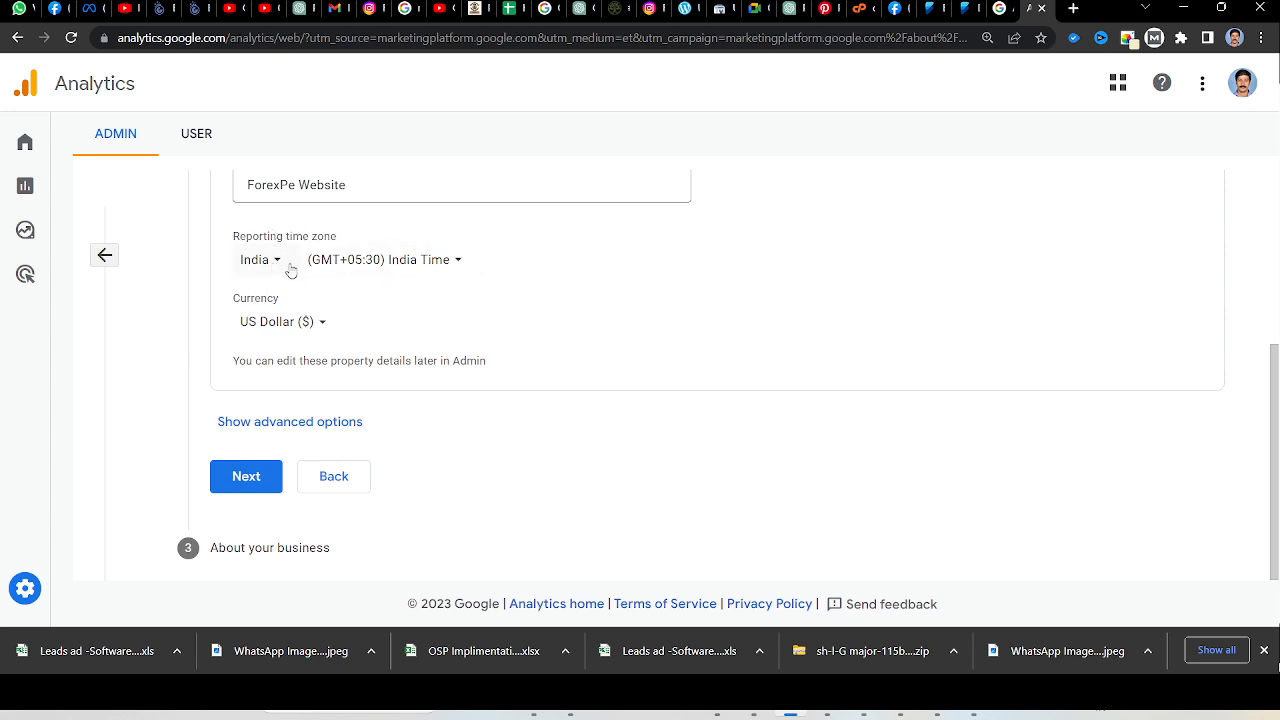
Set the property's currency to Indian Rupee (₹) and continue to the business information.
click(280, 330)
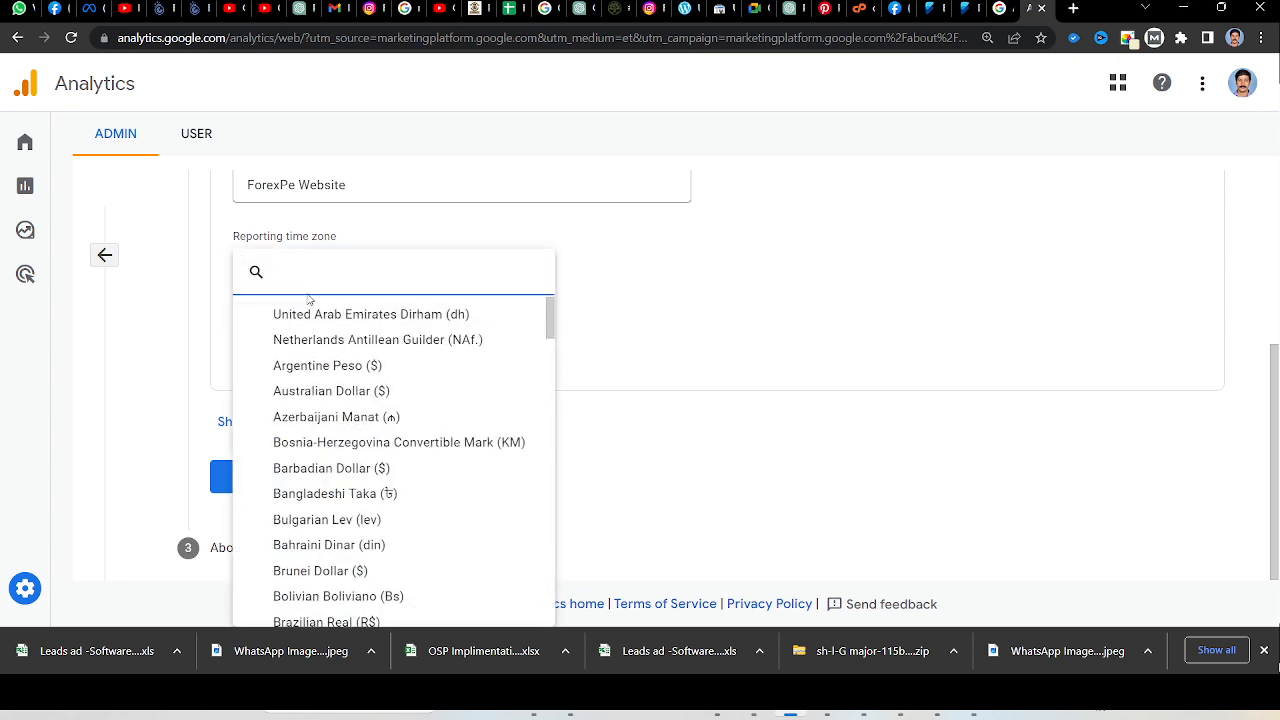
text(inr)
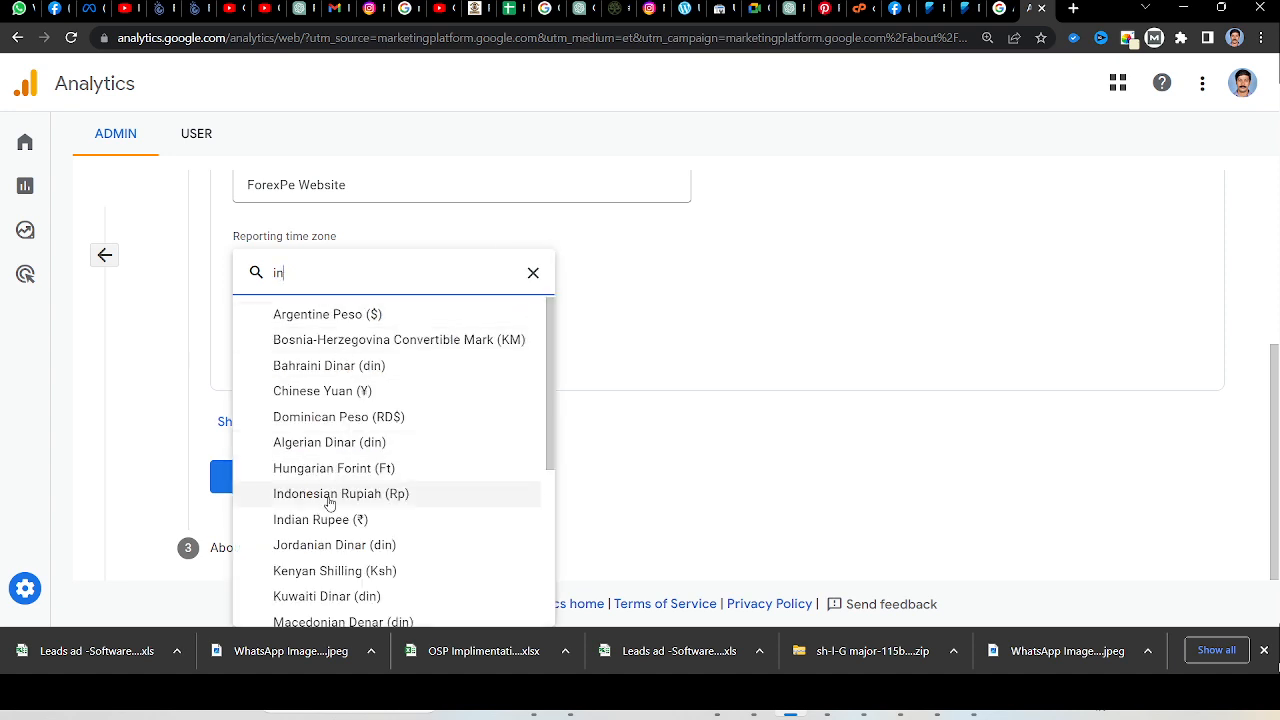
click(331, 520)
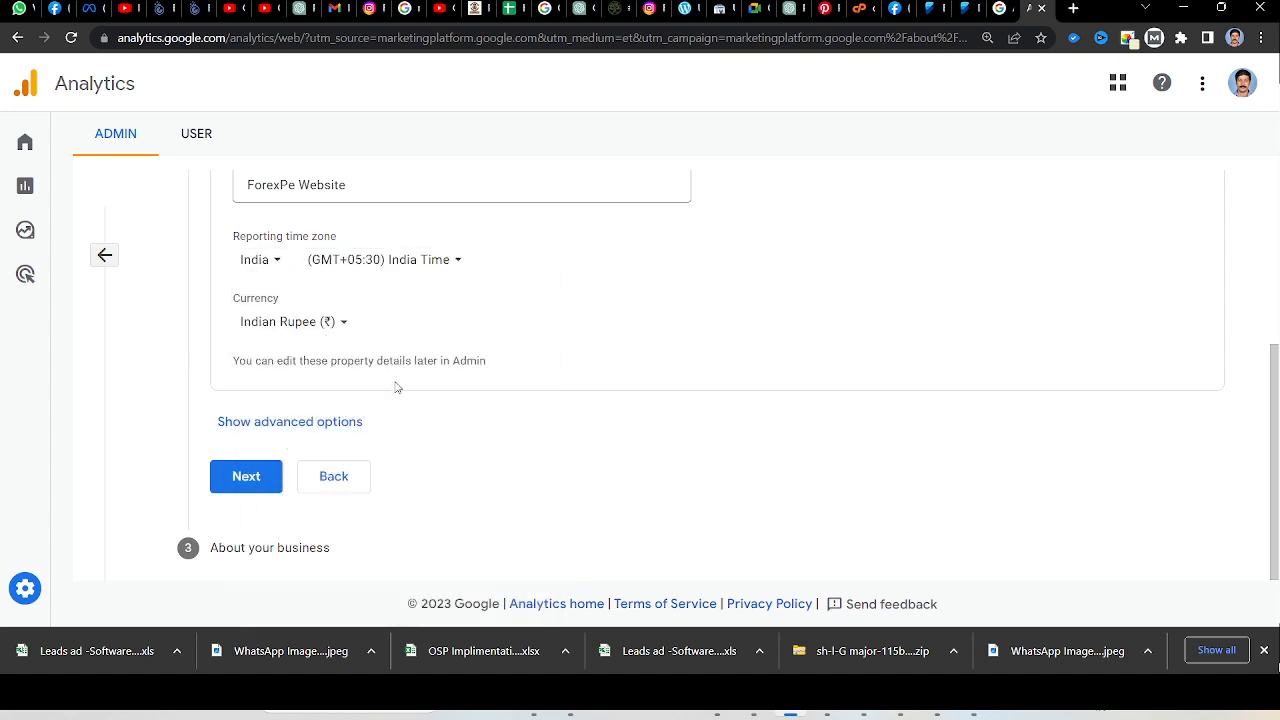
click(260, 489)
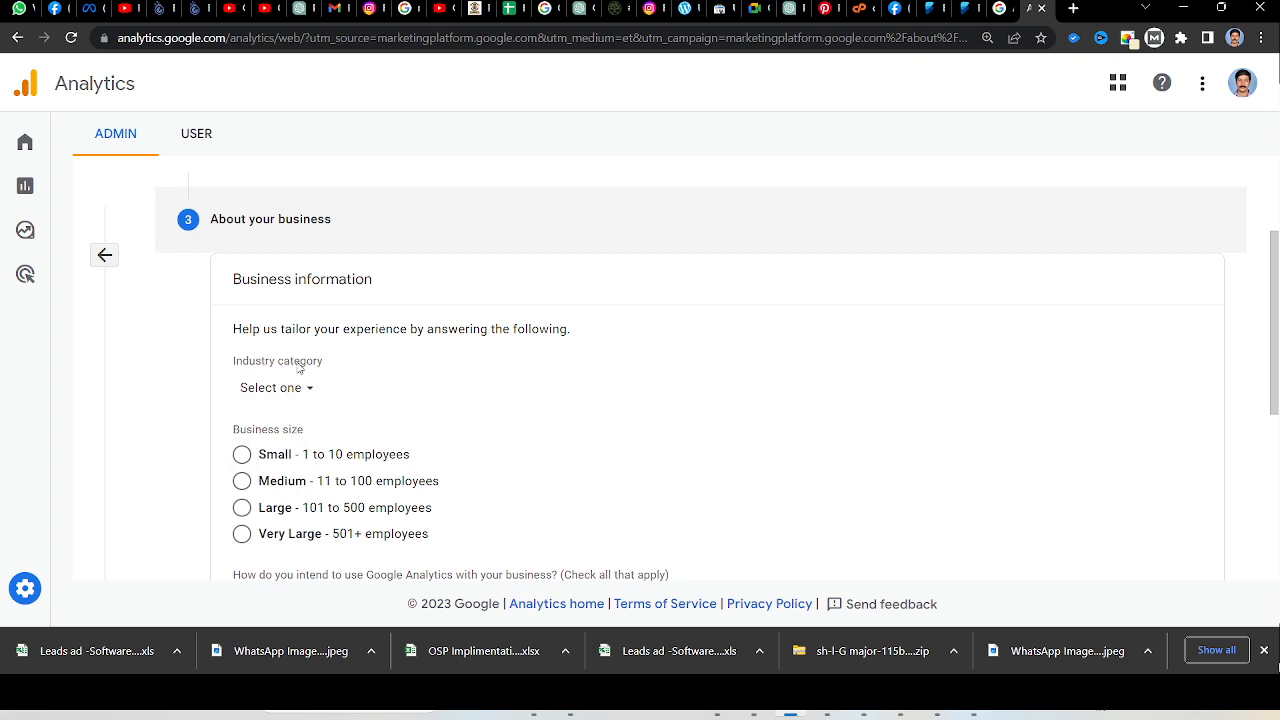
Set the business size to Small and select every intended use from Measure customer engagement through Analyze my online sales.
click(243, 459)
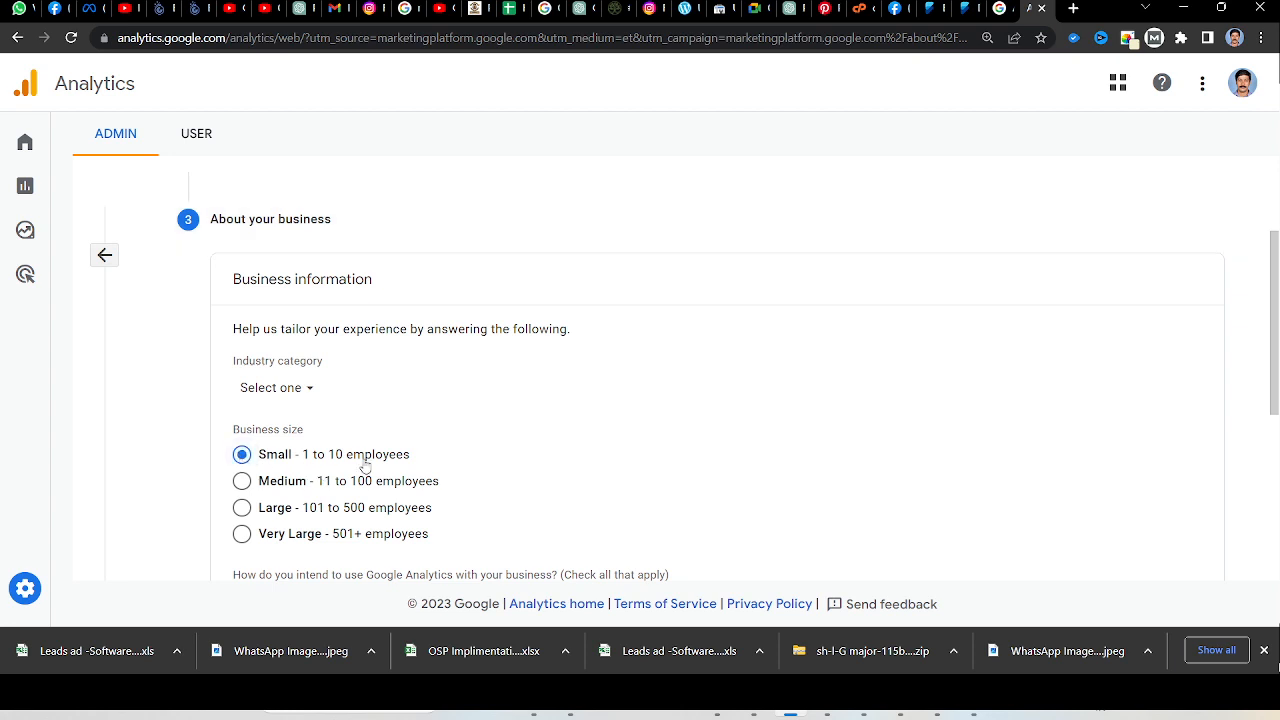
scroll(360, 462, down, 1)
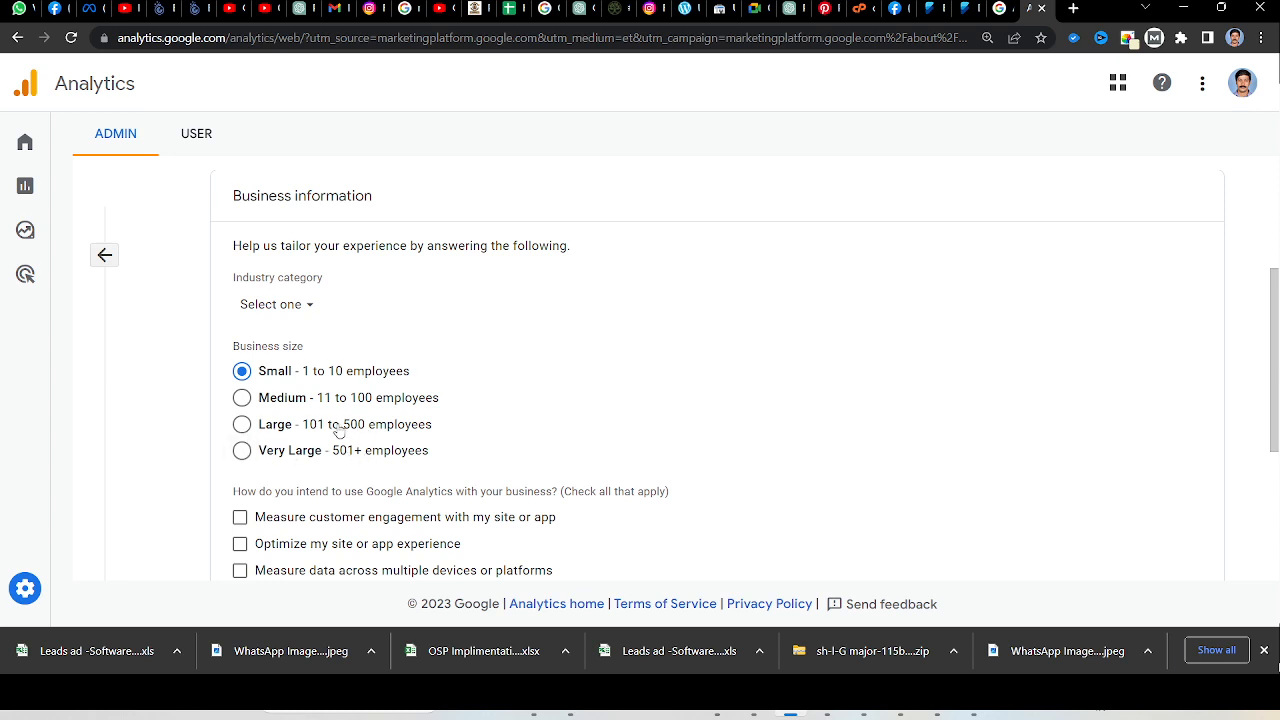
scroll(336, 430, down, 1)
scroll(351, 315, down, 1)
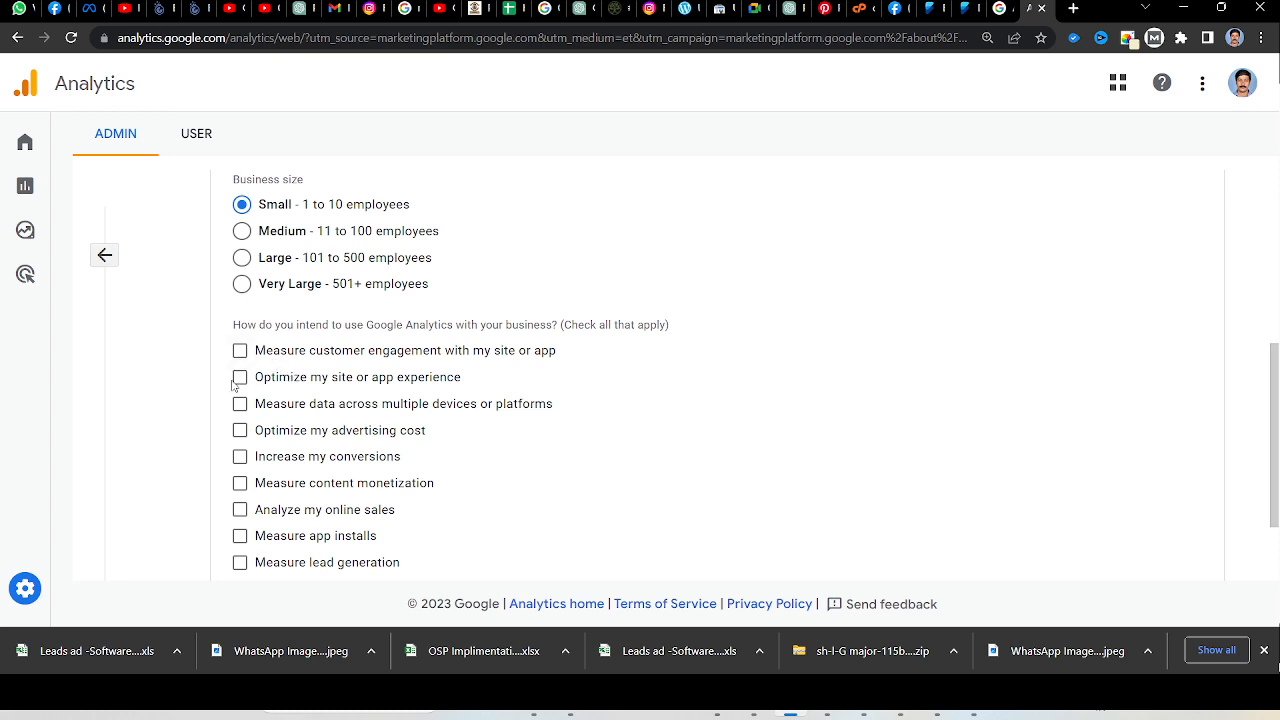
click(240, 377)
click(240, 350)
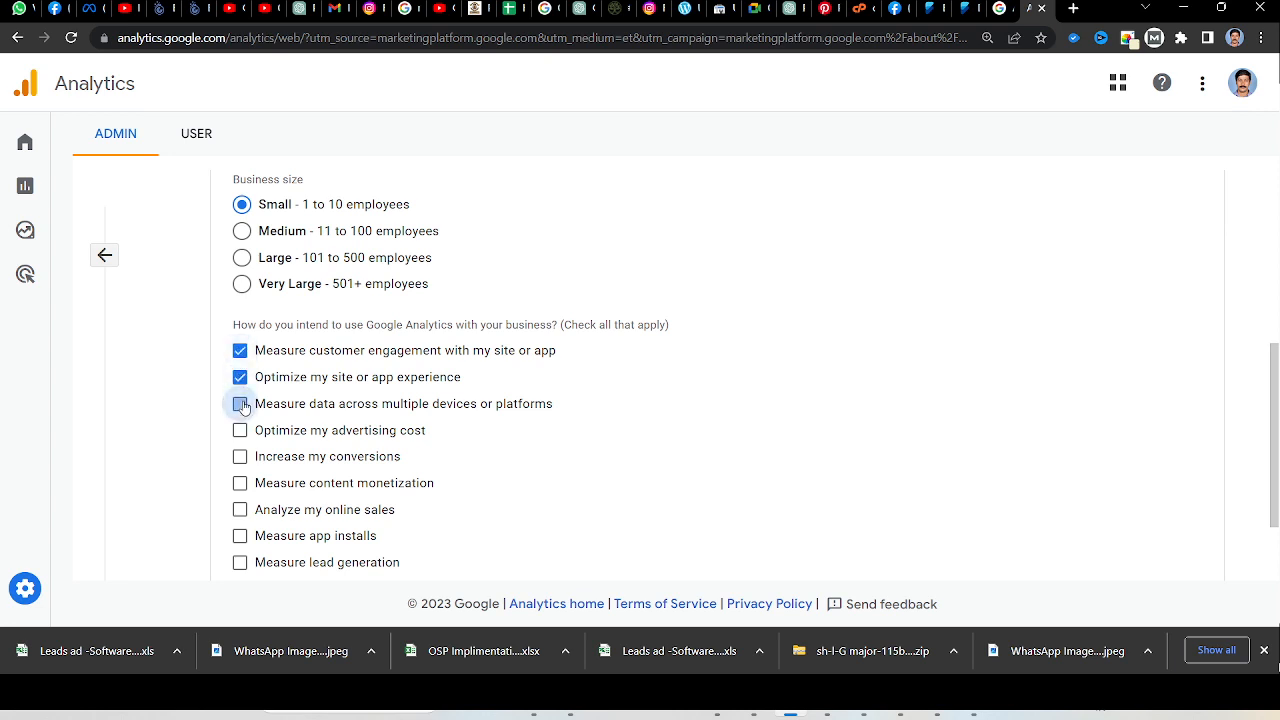
click(240, 403)
click(240, 430)
click(240, 456)
click(240, 483)
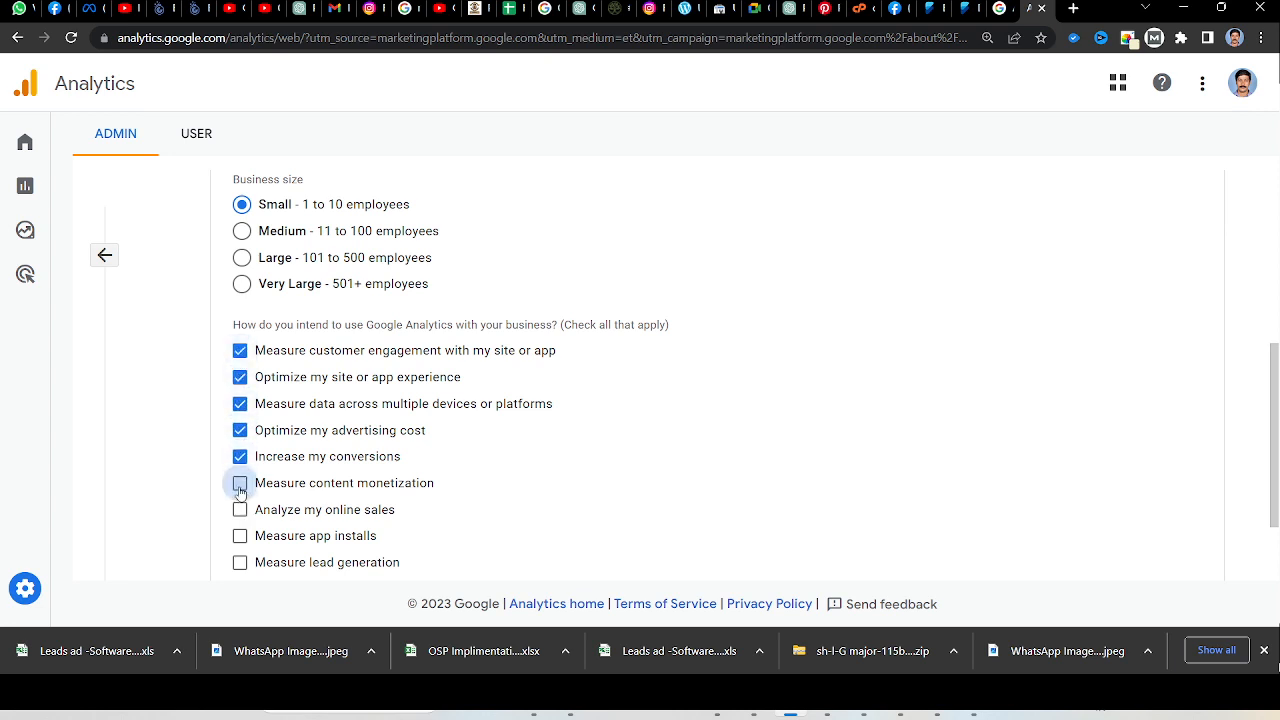
click(240, 509)
Add Measure lead generation to the intended uses and submit the account for creation.
scroll(240, 505, down, 1)
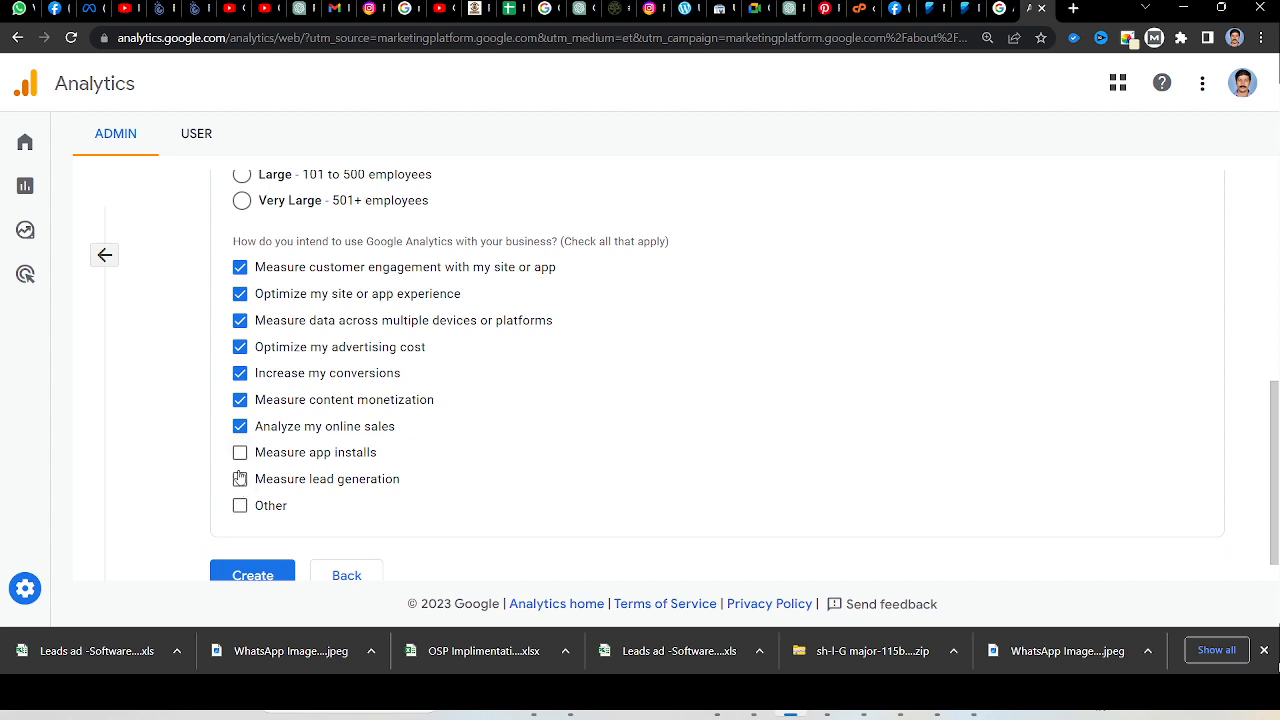
click(240, 482)
scroll(365, 420, down, 1)
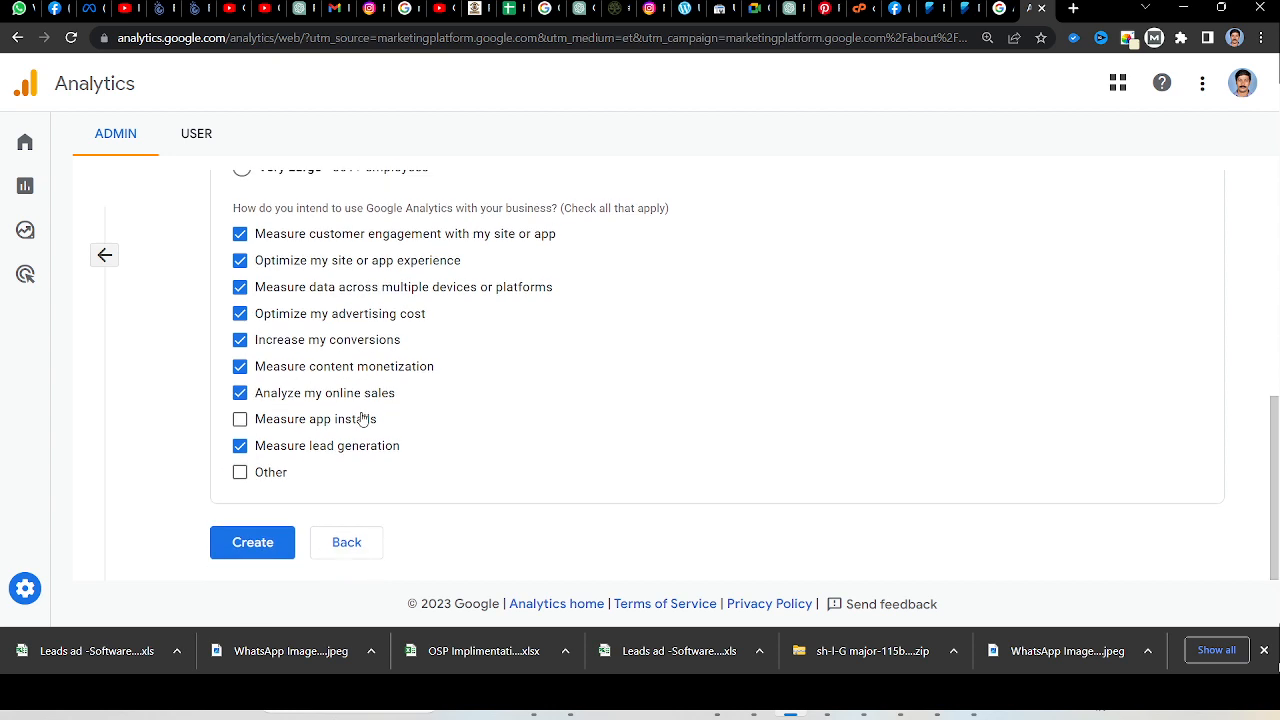
click(246, 552)
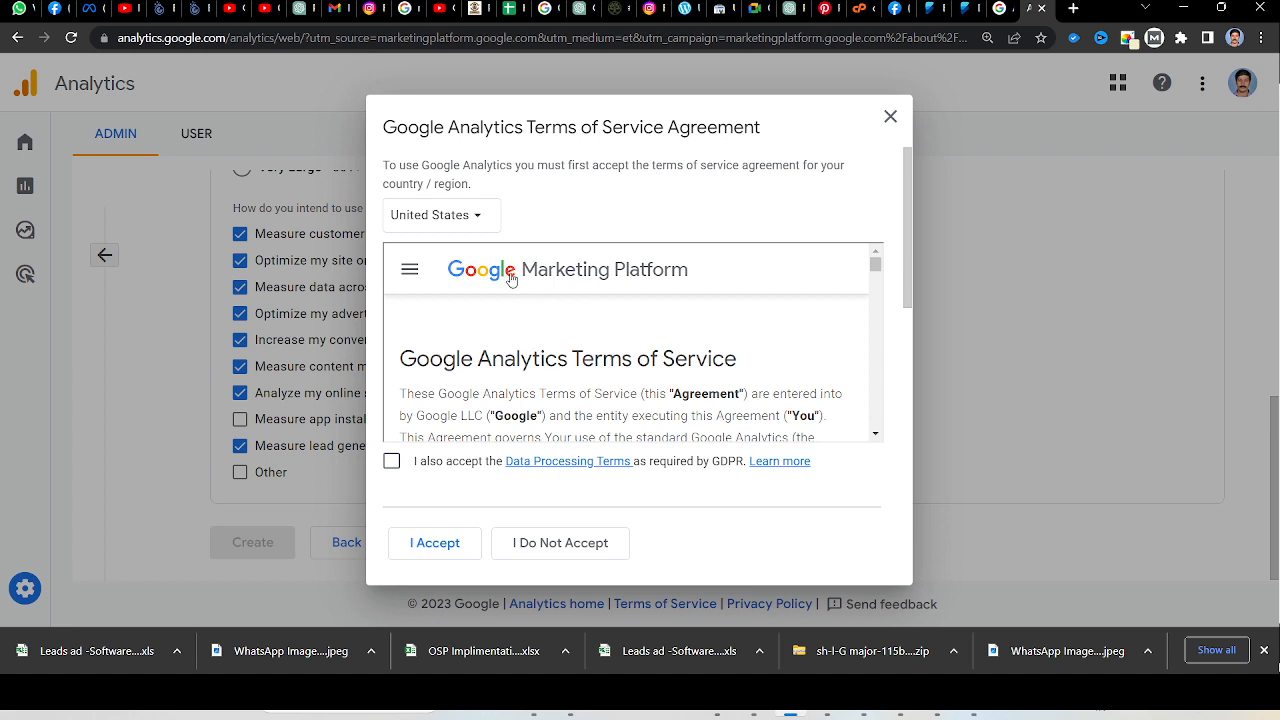
Set the terms of service country to India and agree to the Data Processing Terms required by GDPR.
click(432, 222)
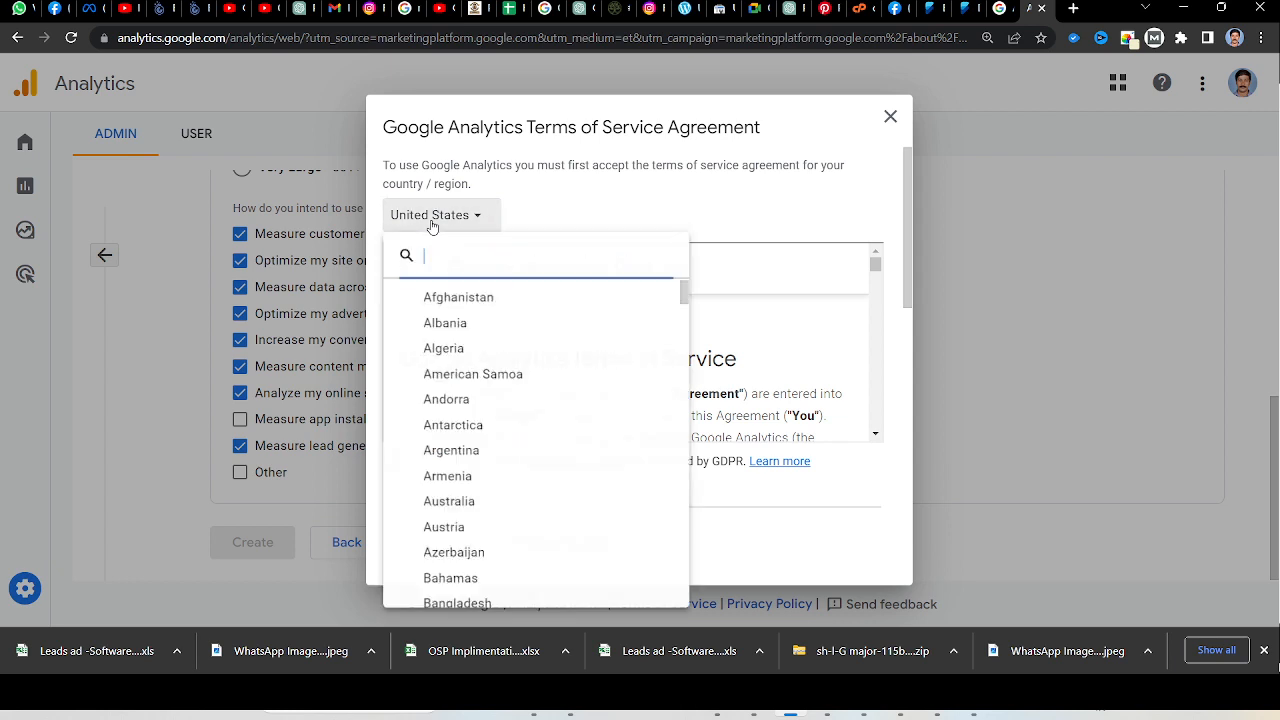
text(indi)
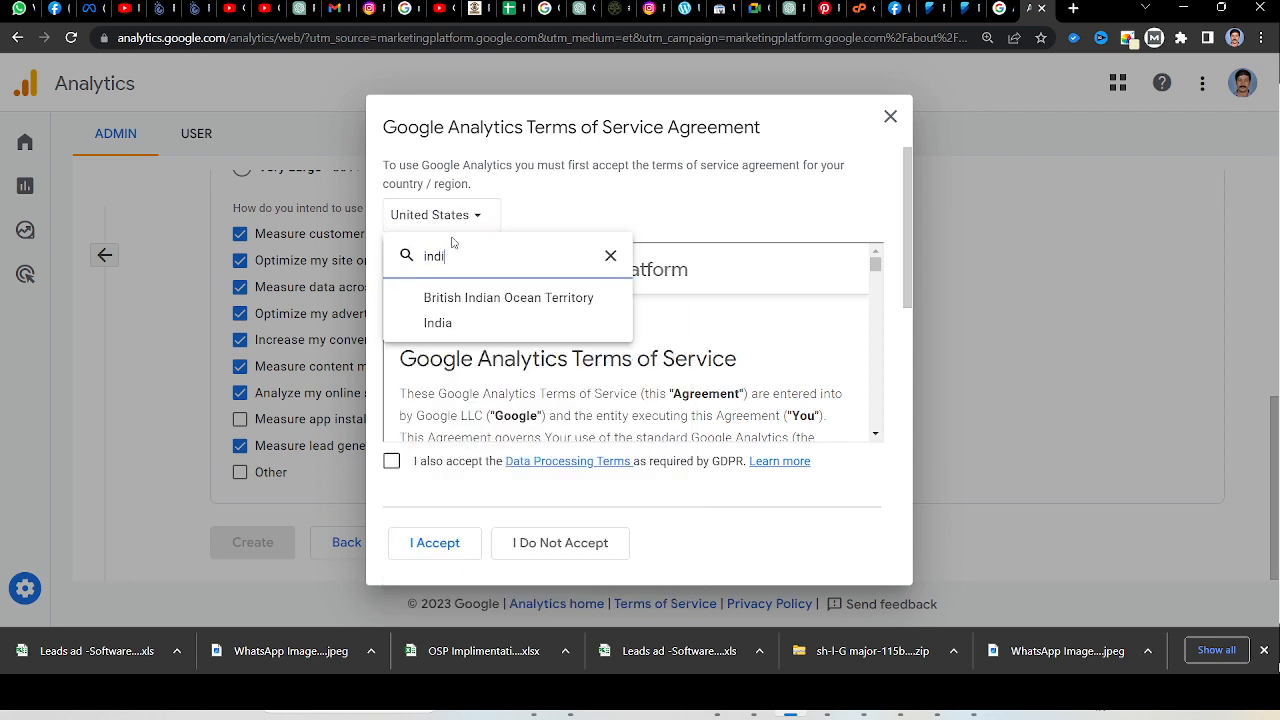
click(440, 320)
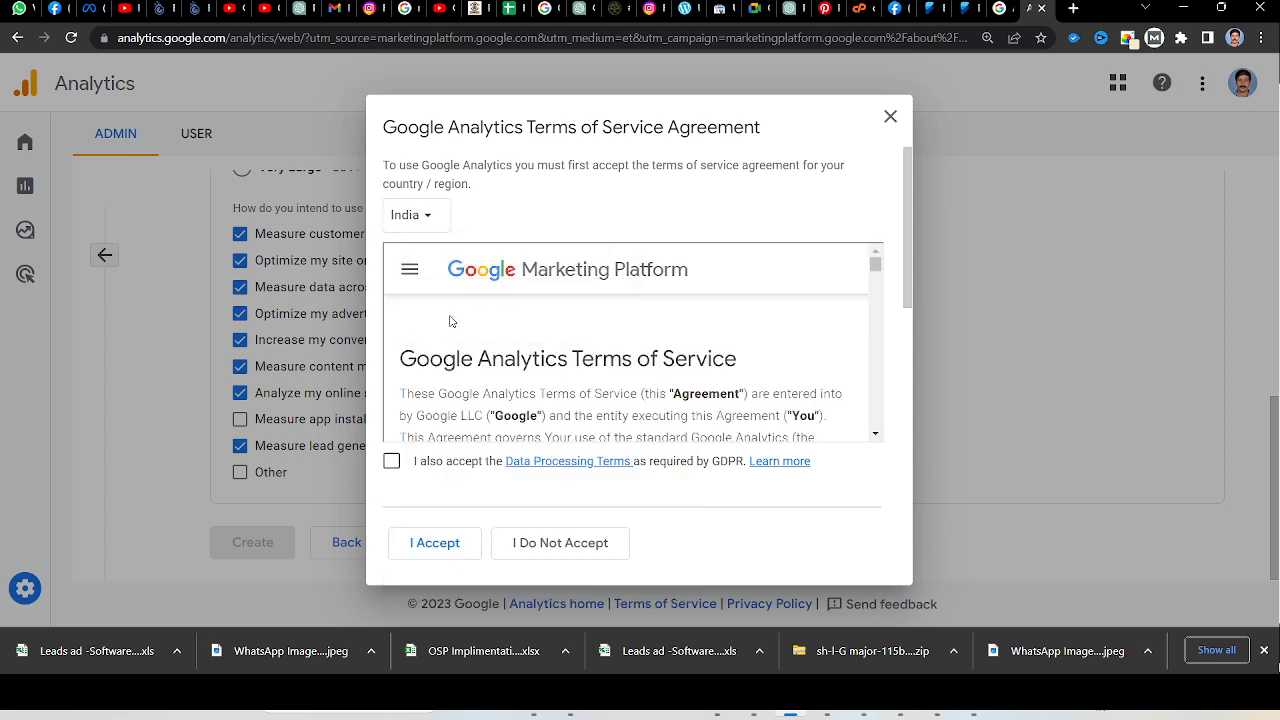
scroll(504, 368, down, 5)
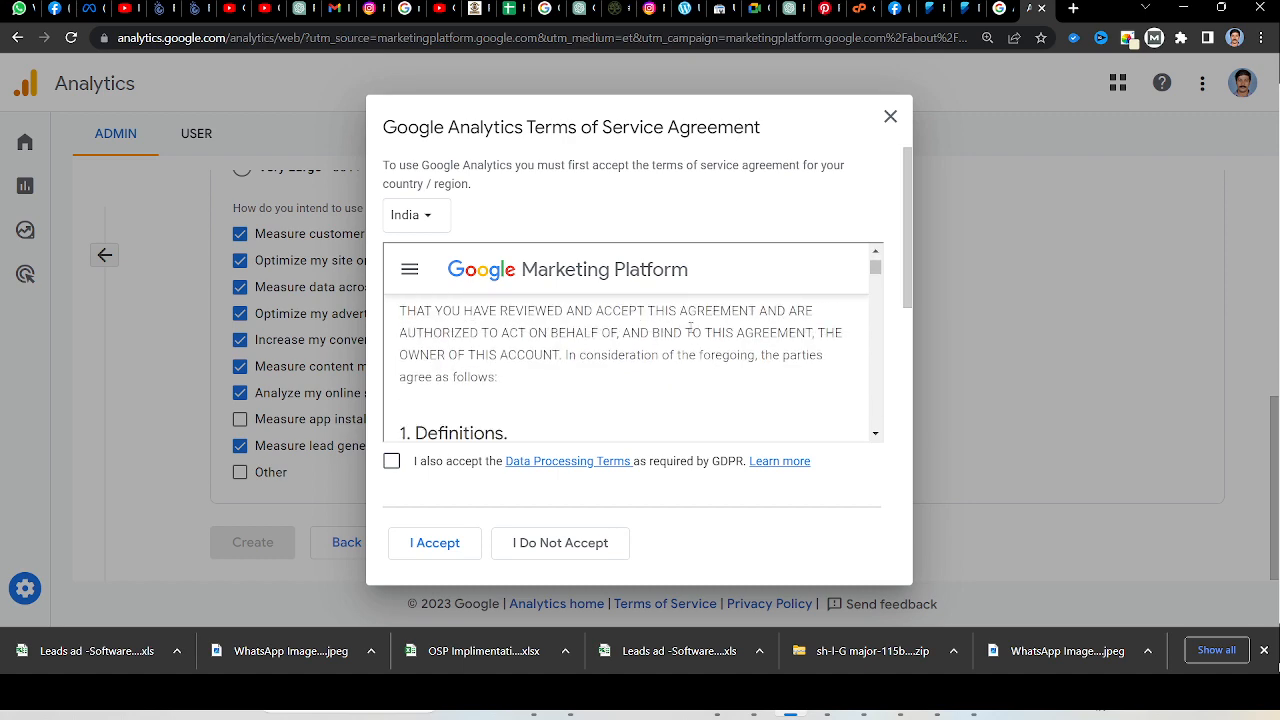
click(391, 461)
Agree to the Measurement Controller-Controller Data Protection Terms and accept the Google Analytics Terms of Service Agreement.
scroll(730, 332, down, 10)
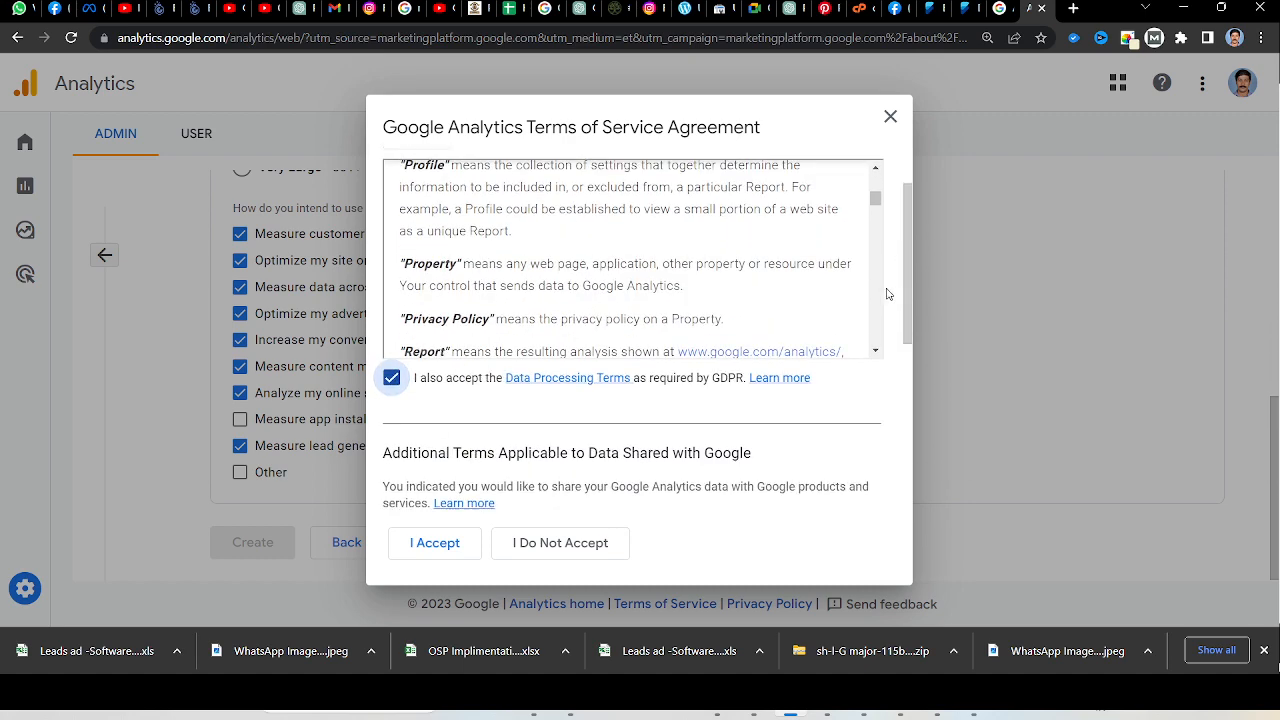
drag(875, 200, 875, 345)
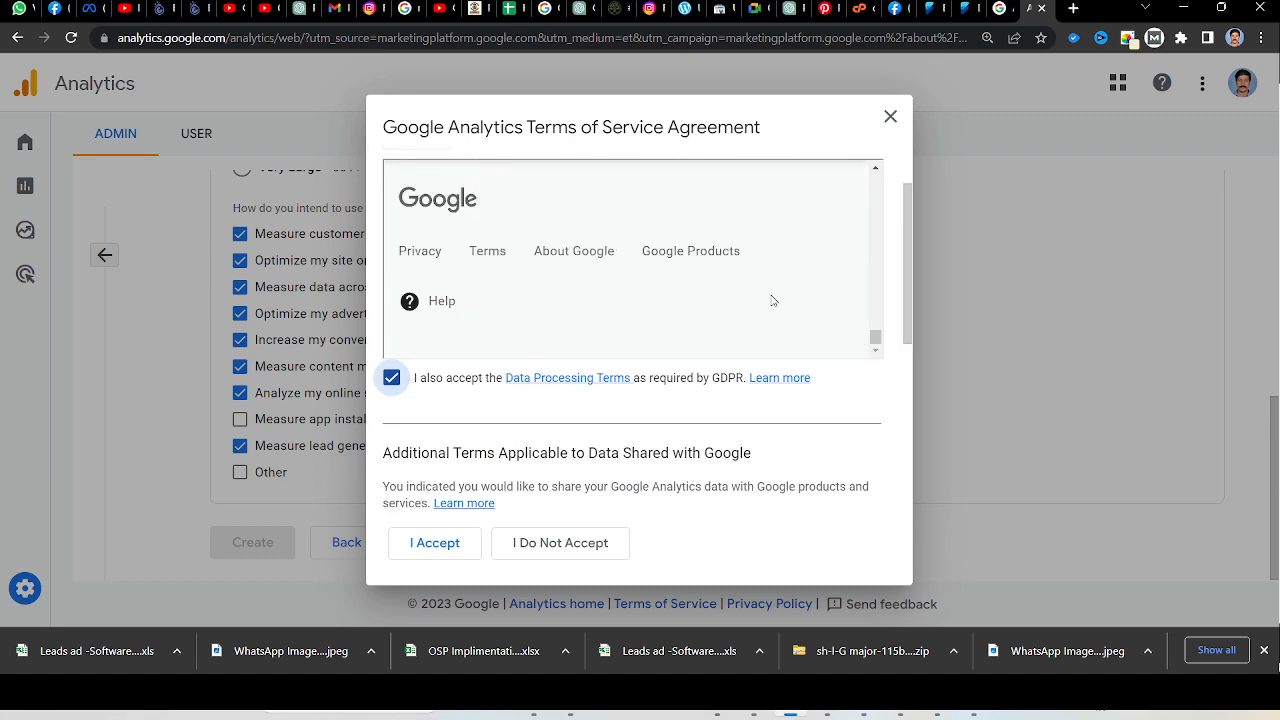
scroll(743, 294, up, 3)
scroll(822, 243, down, 3)
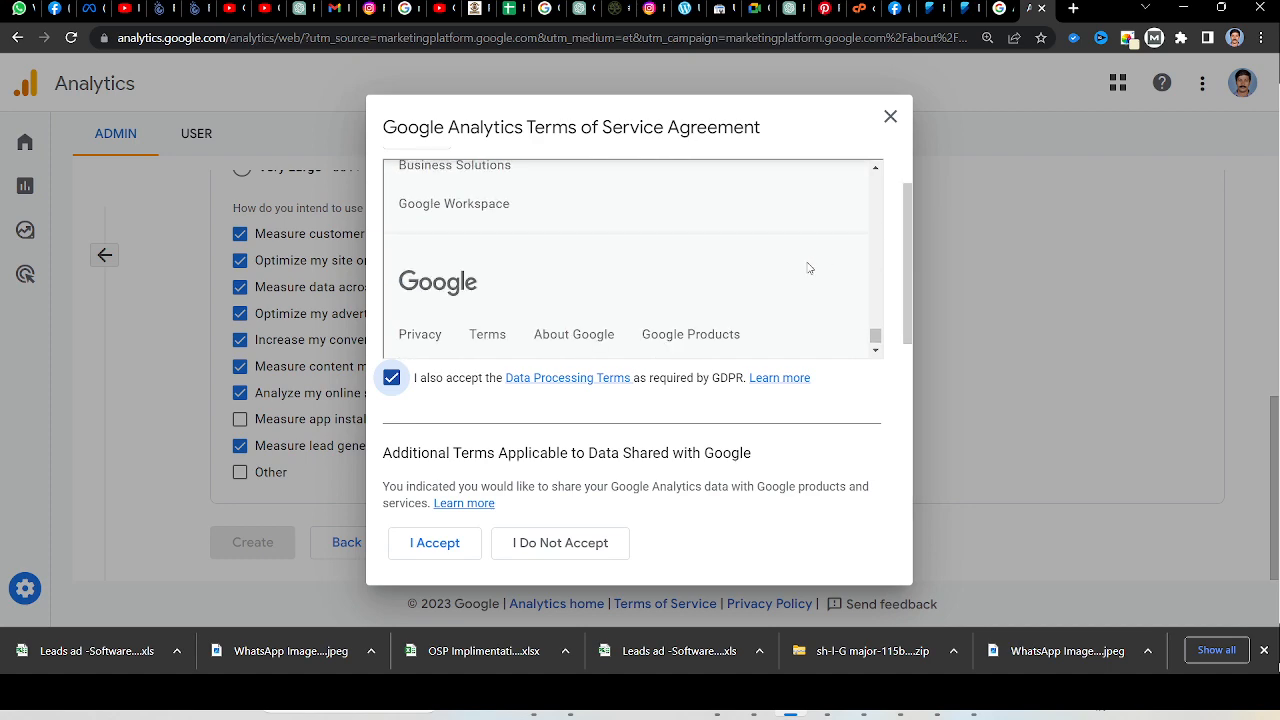
scroll(808, 266, up, 3)
scroll(907, 297, down, 1)
drag(907, 297, 914, 474)
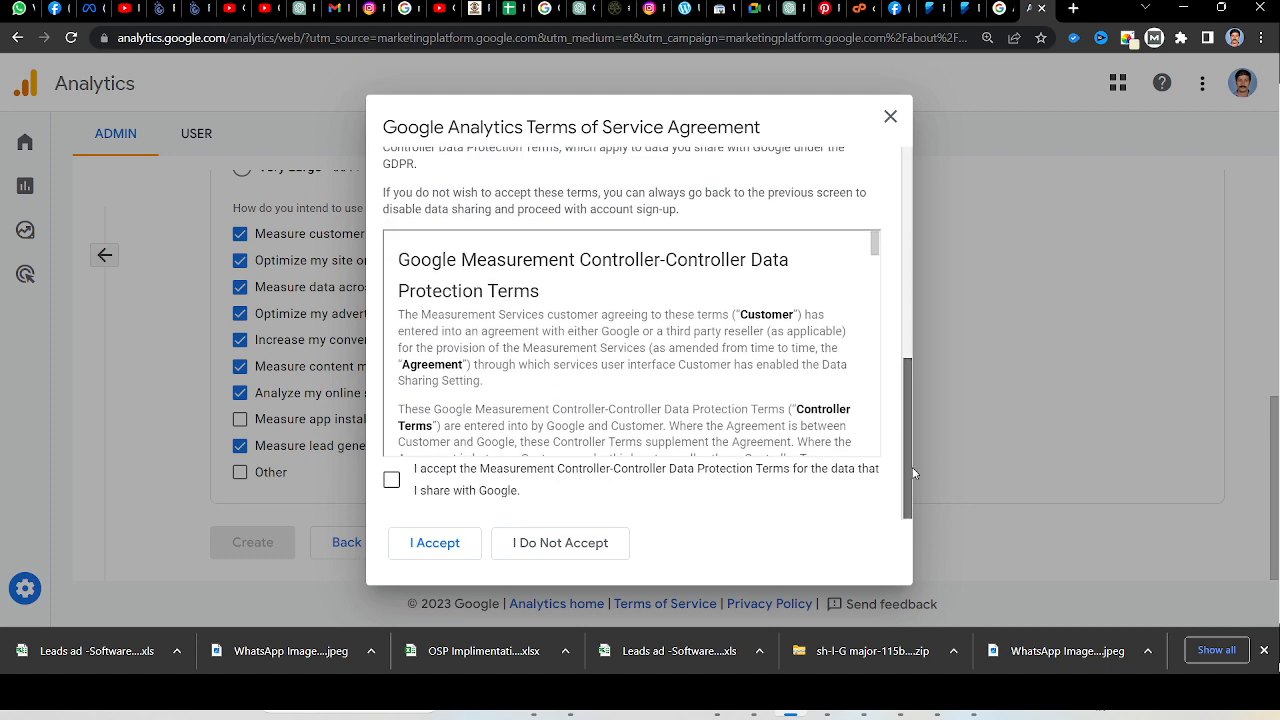
scroll(606, 334, down, 2)
click(392, 481)
scroll(760, 280, down, 10)
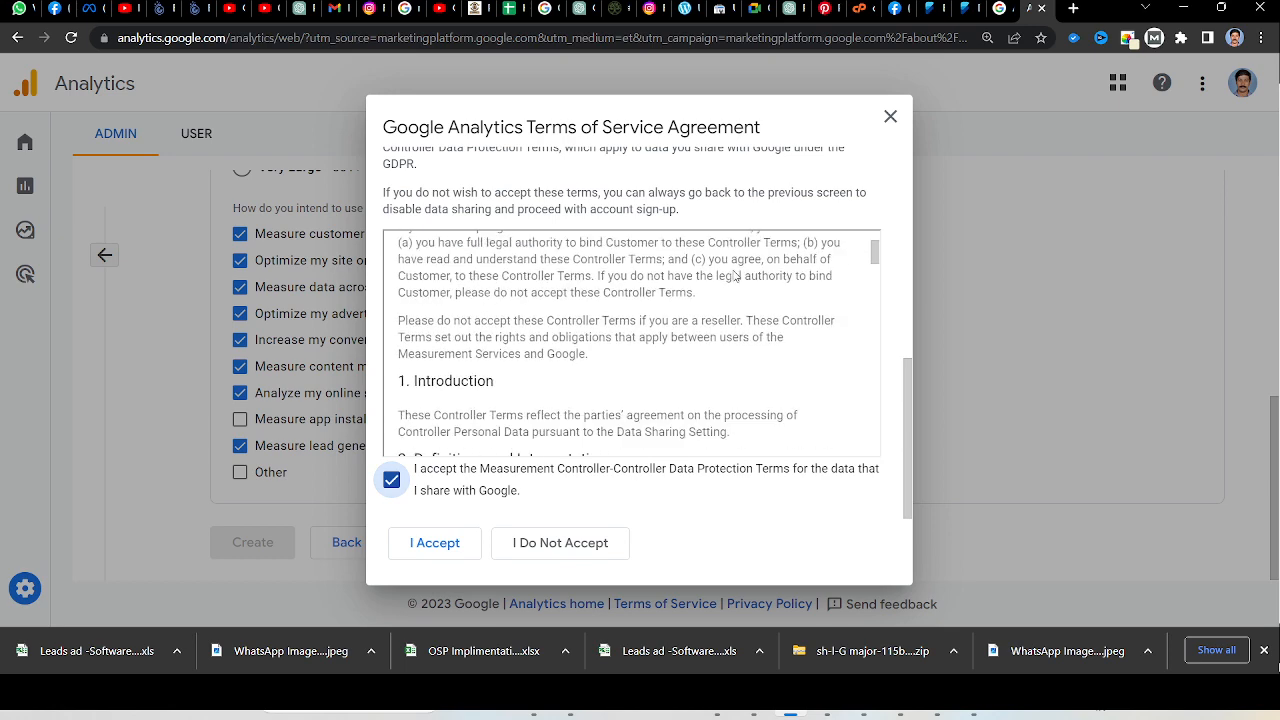
scroll(768, 305, down, 3)
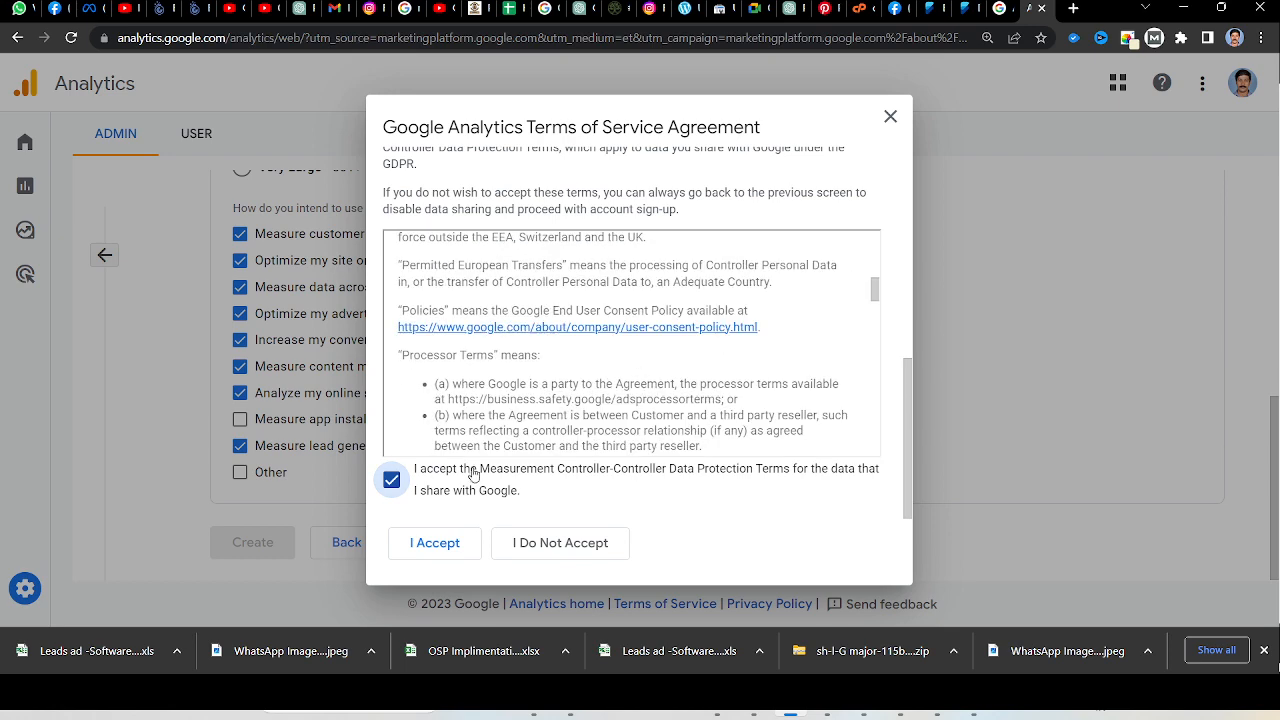
click(437, 545)
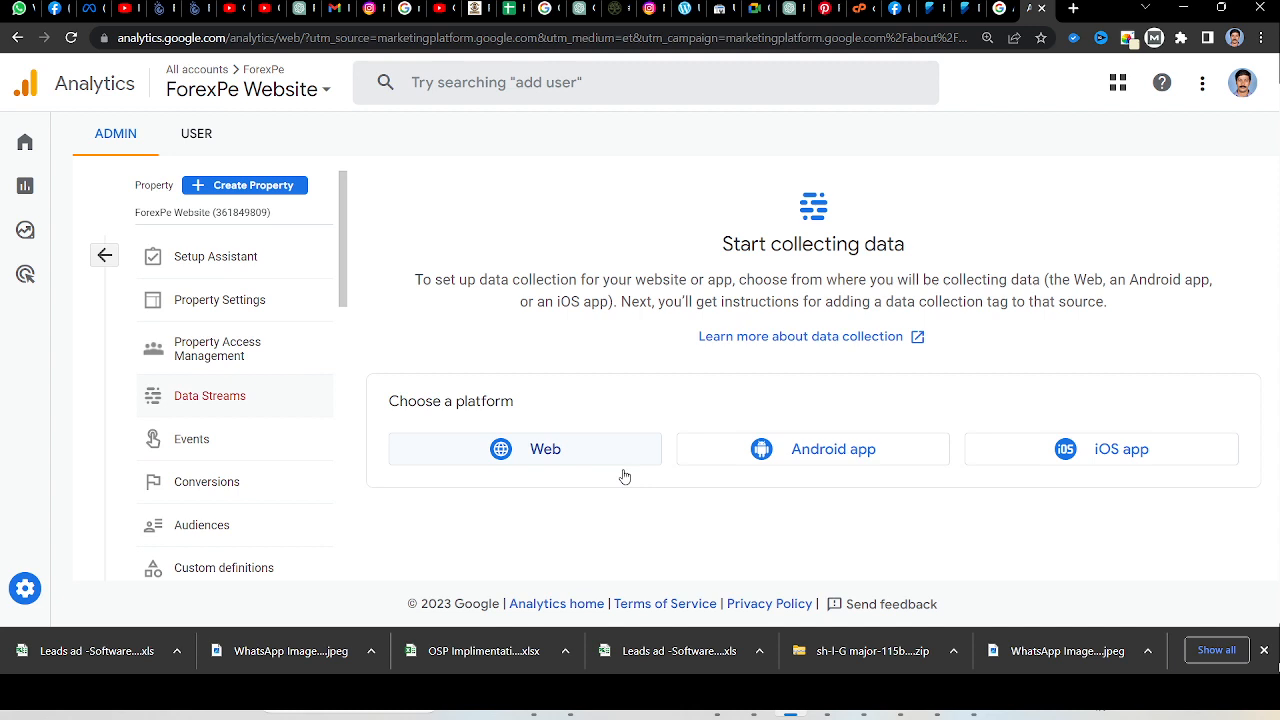
Start a web data stream and copy the site address from the open Forexpe website.
click(566, 459)
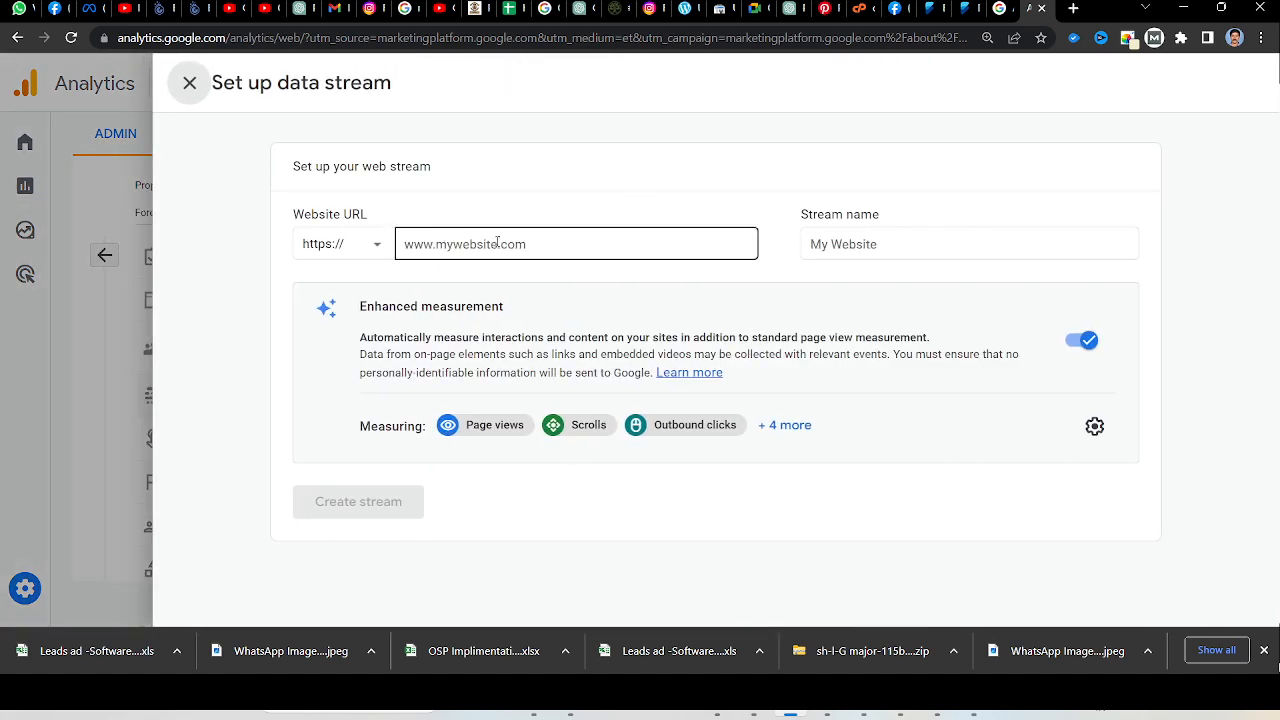
click(926, 8)
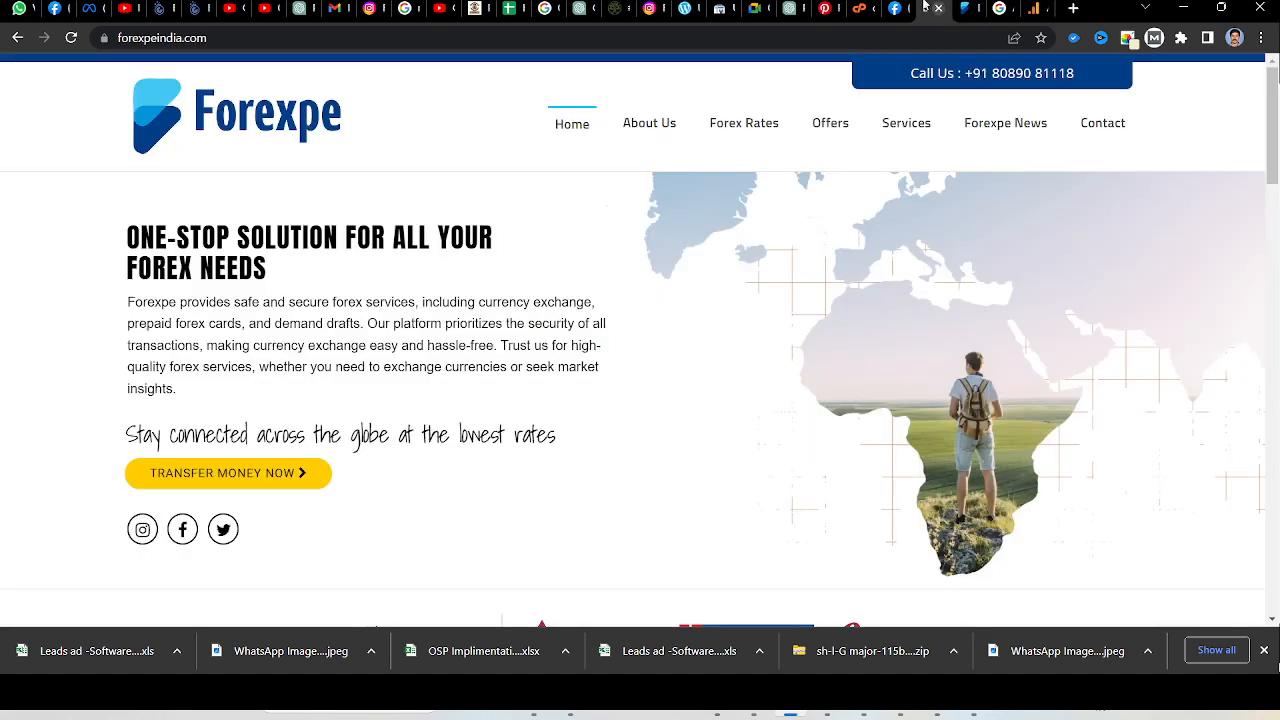
click(346, 36)
key(ctrl+c)
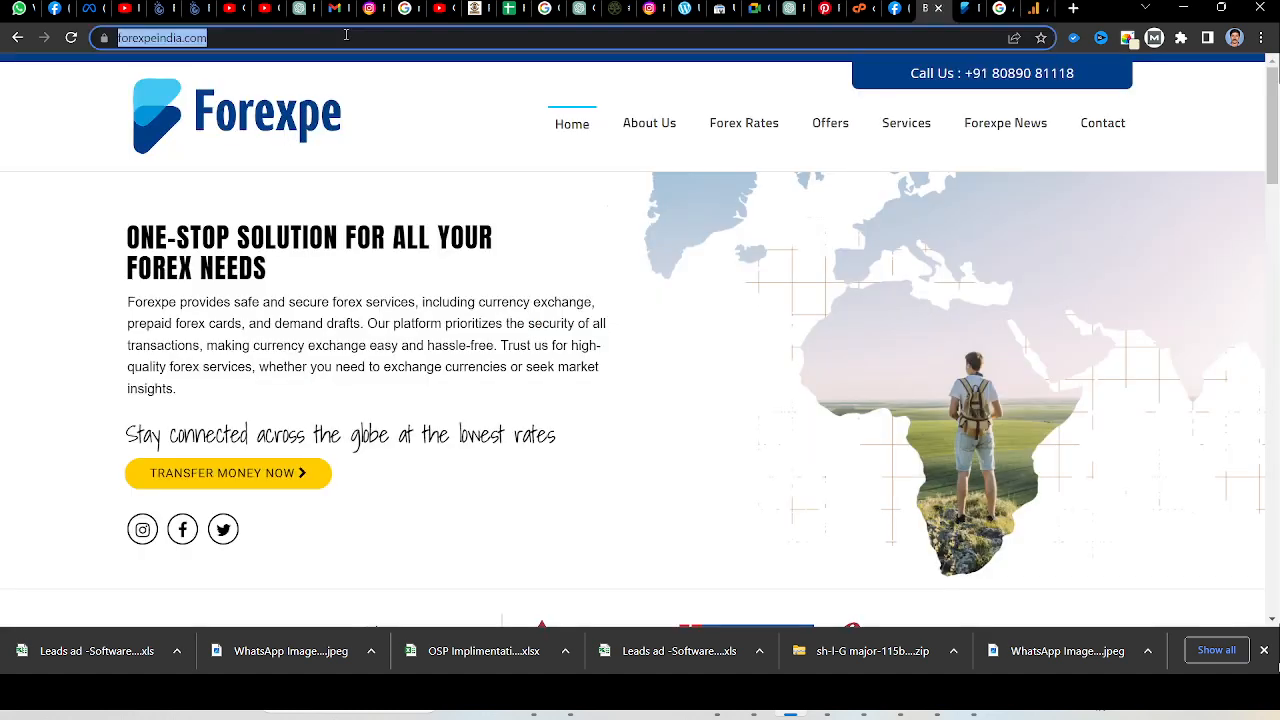
Return to the data stream setup and enter forexpeindia.com as the website URL, without a duplicate protocol prefix.
click(1030, 10)
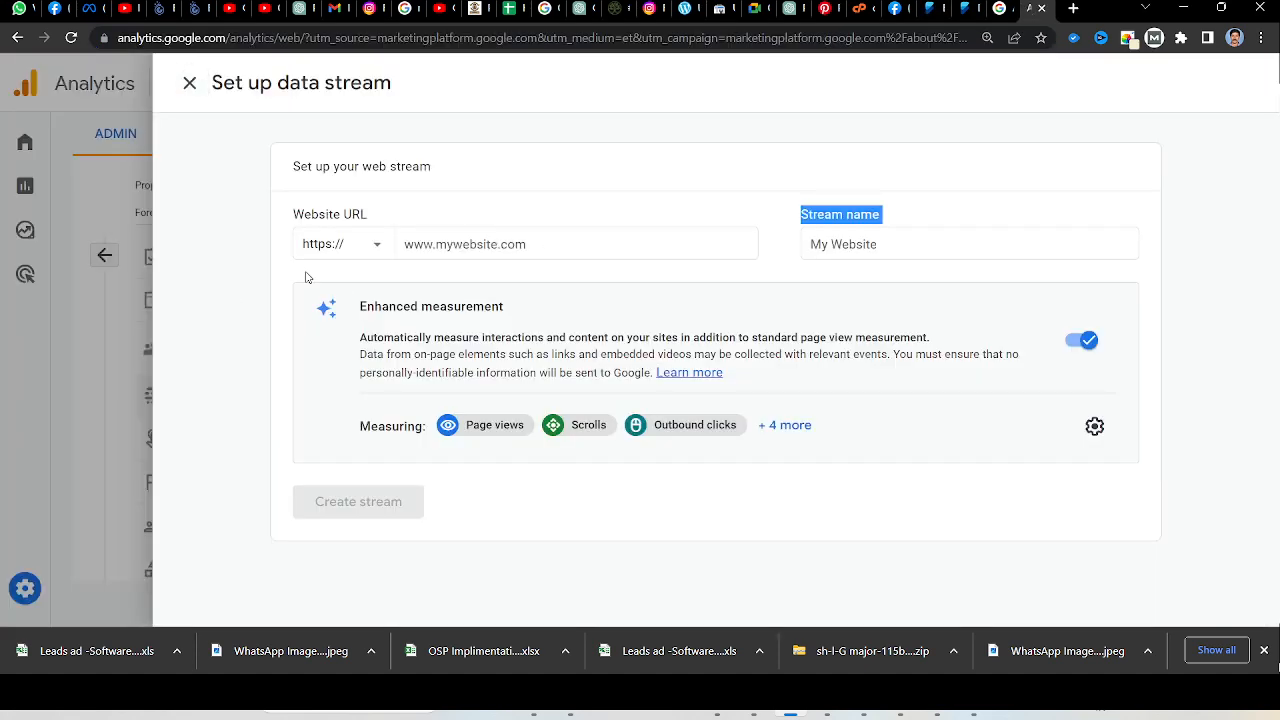
click(519, 237)
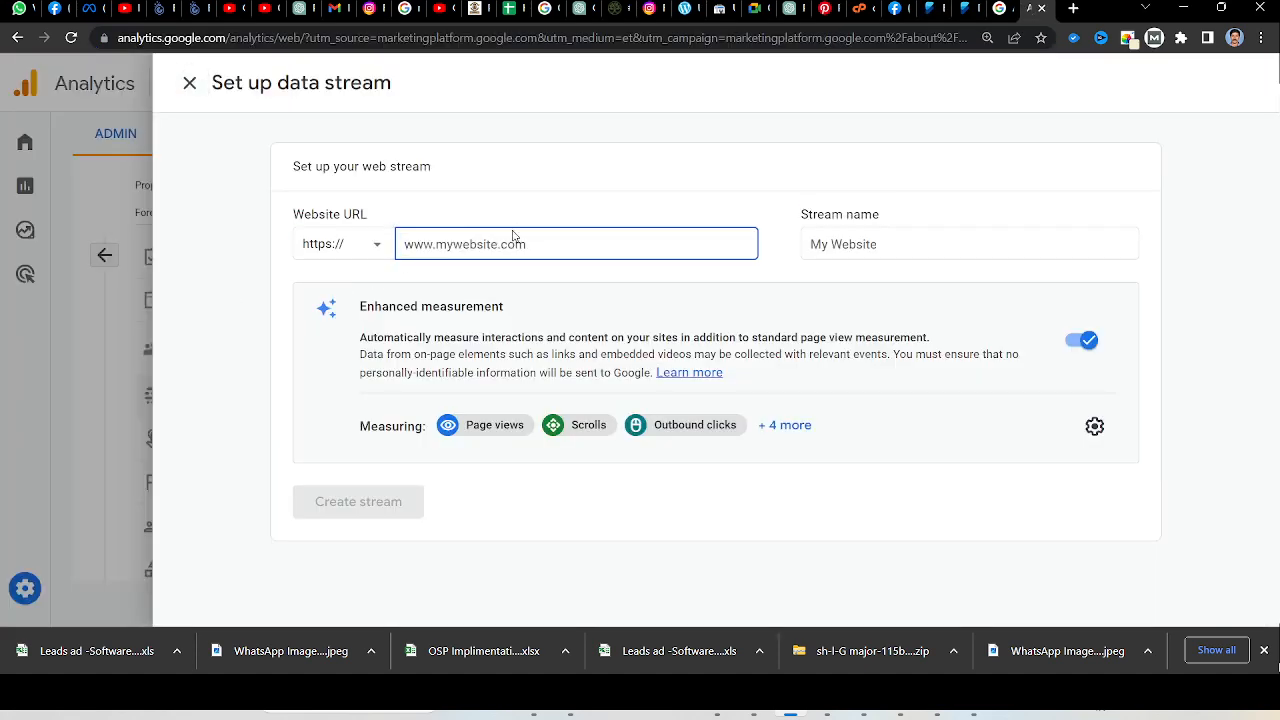
key(ctrl+v)
key(BackSpace)
key(BackSpace)
key(BackSpace)
key(BackSpace)
key(BackSpace)
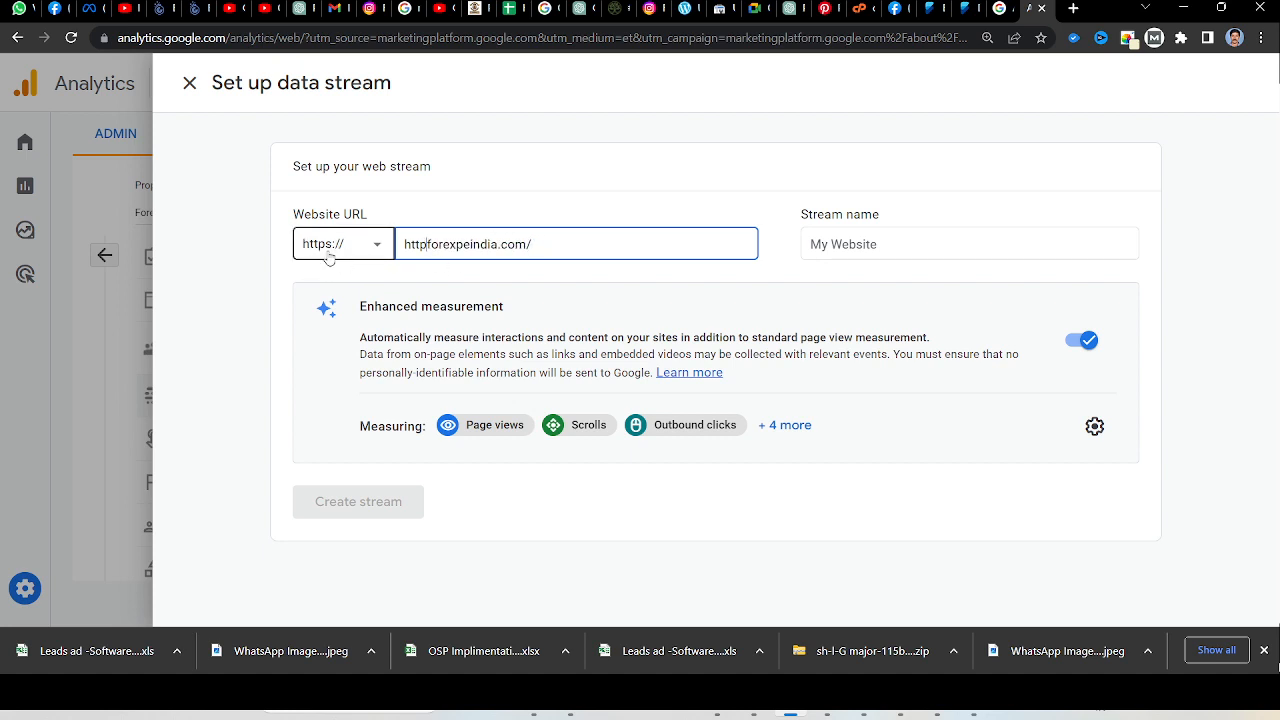
key(BackSpace)
key(BackSpace)
key(BackSpace)
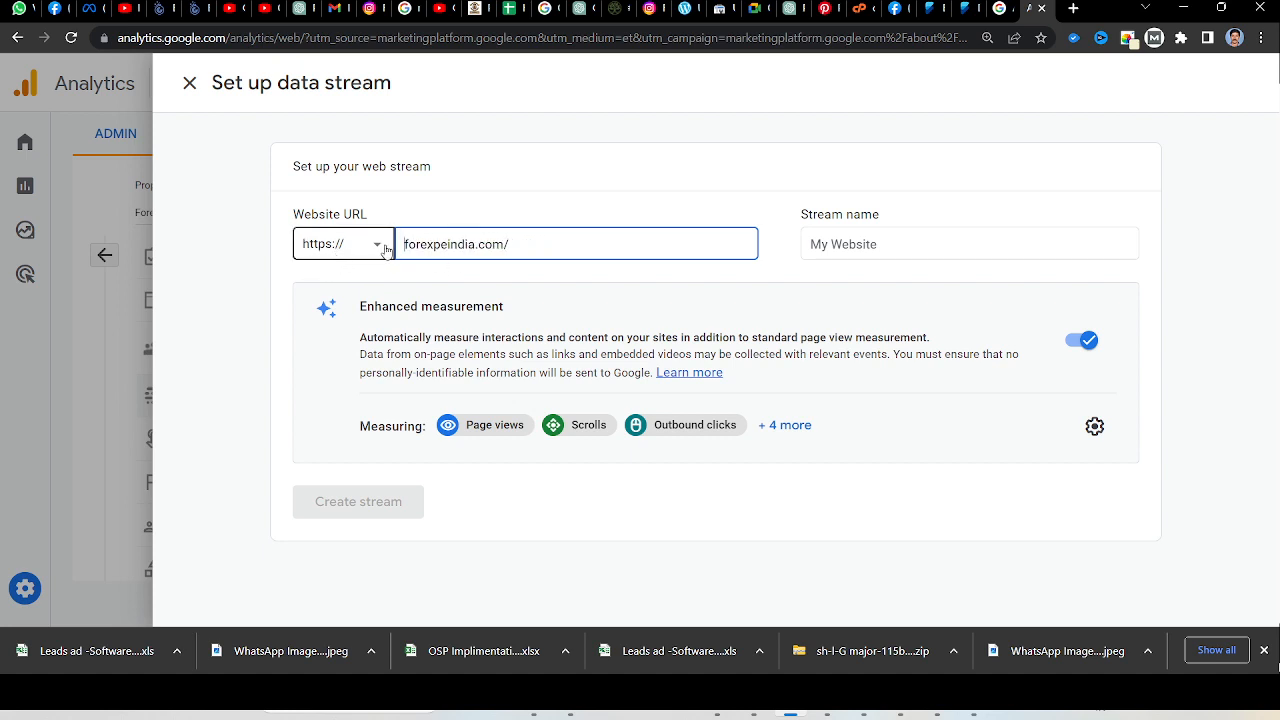
click(561, 243)
Name the web stream ForexPe and create it.
click(880, 249)
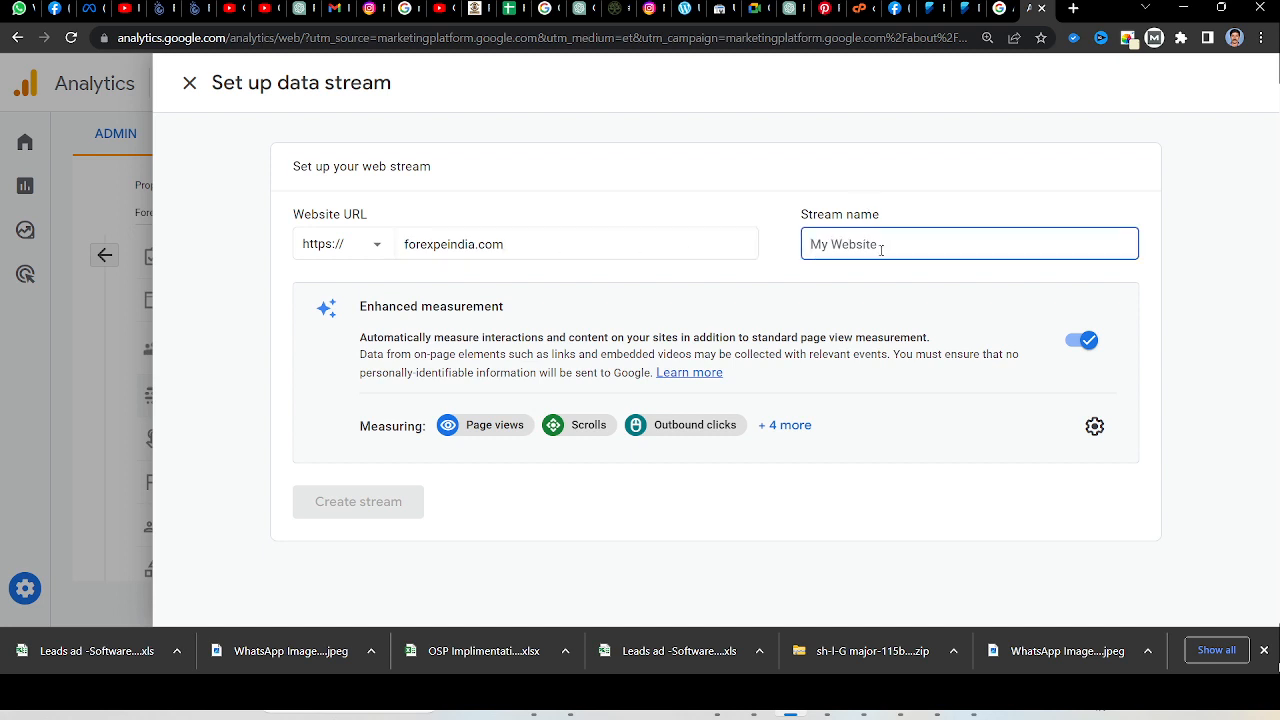
text(ForexPe)
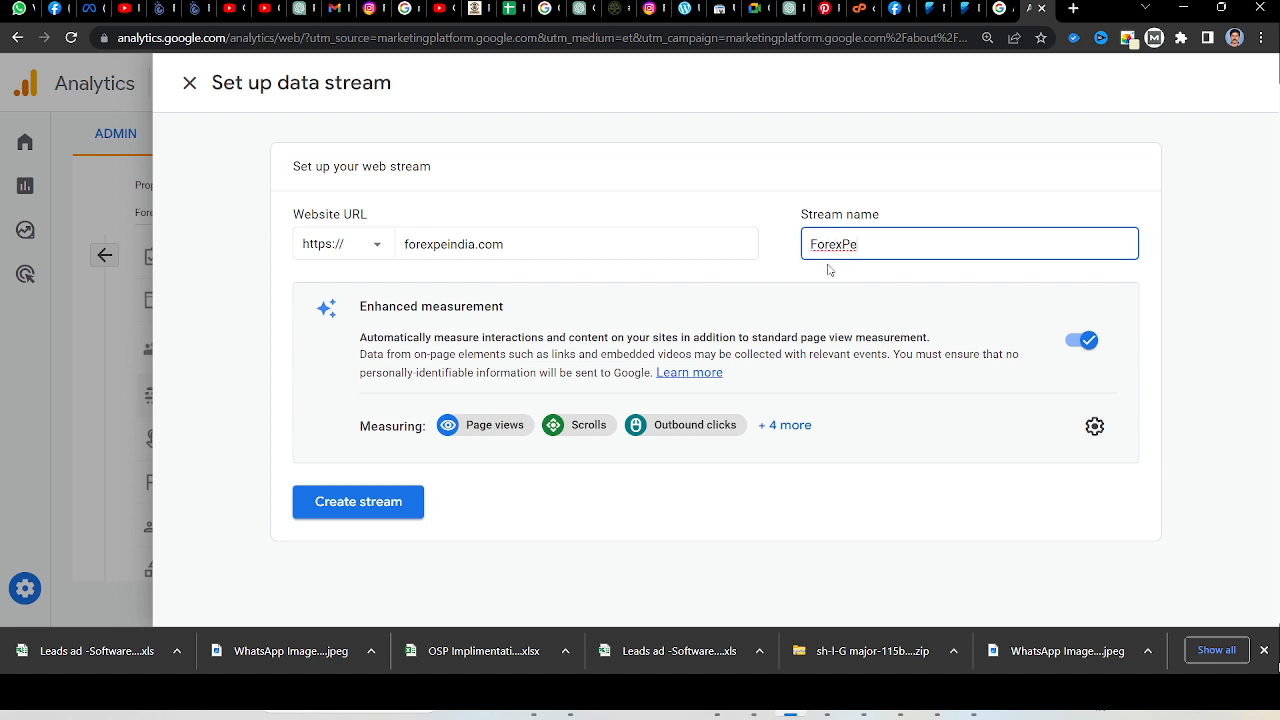
click(393, 512)
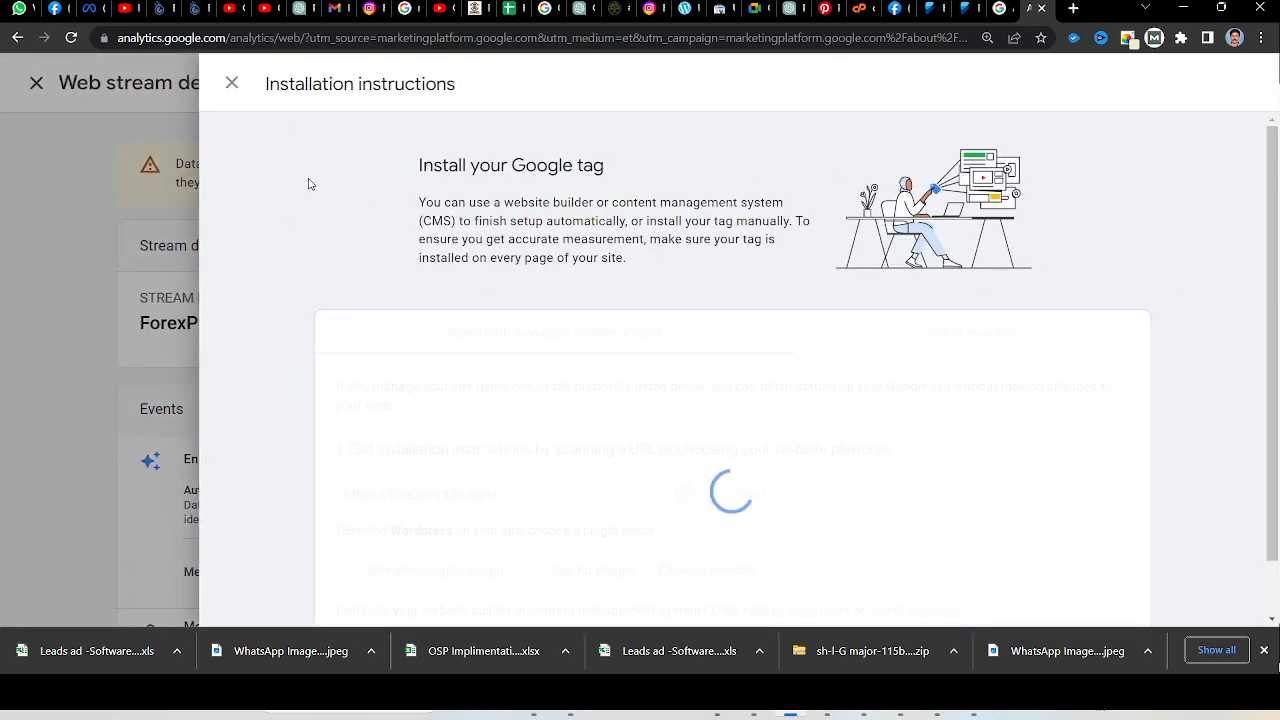
Show the manual installation instructions and copy the complete Google tag (gtag.js) code.
scroll(561, 345, down, 1)
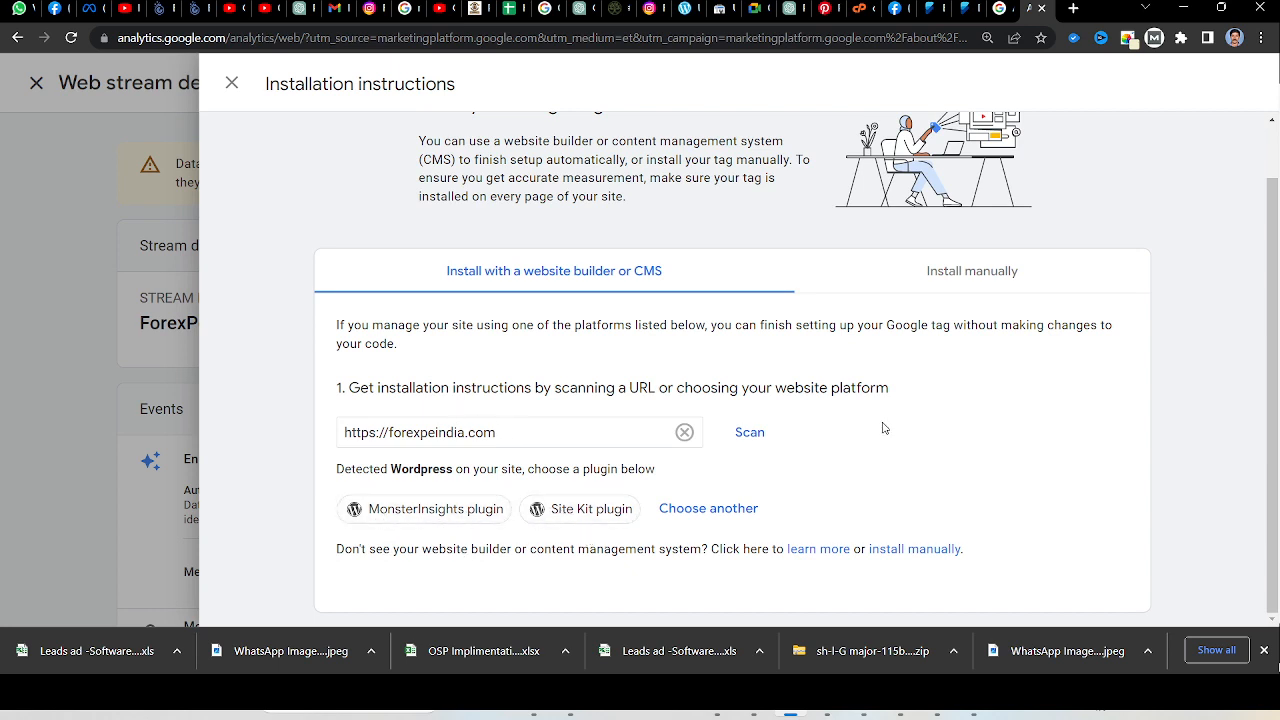
click(958, 279)
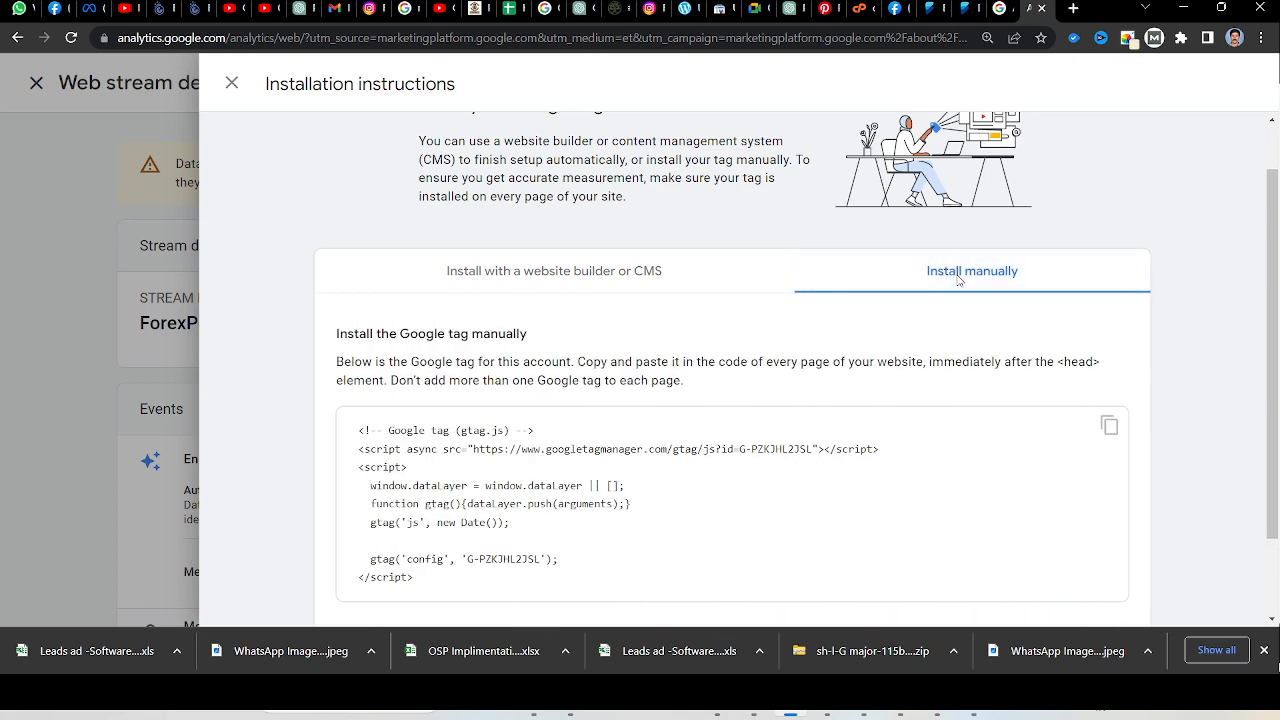
scroll(653, 410, down, 1)
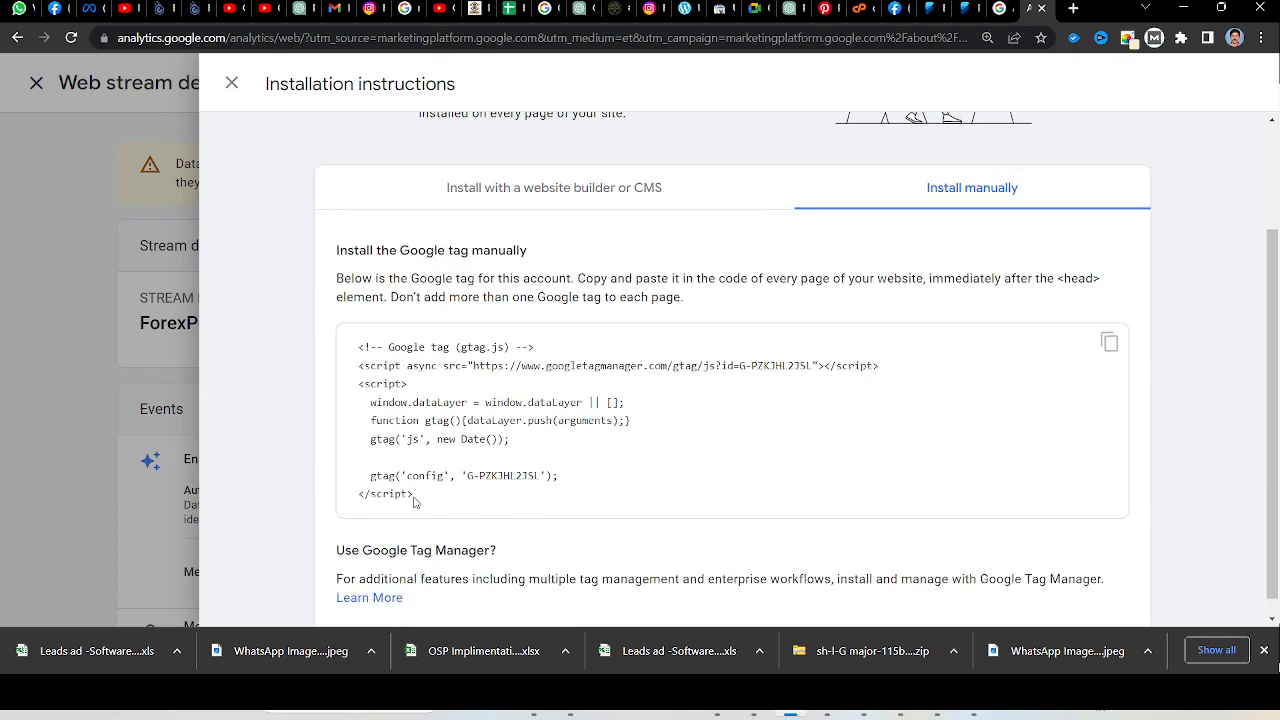
drag(414, 497, 359, 352)
key(ctrl+c)
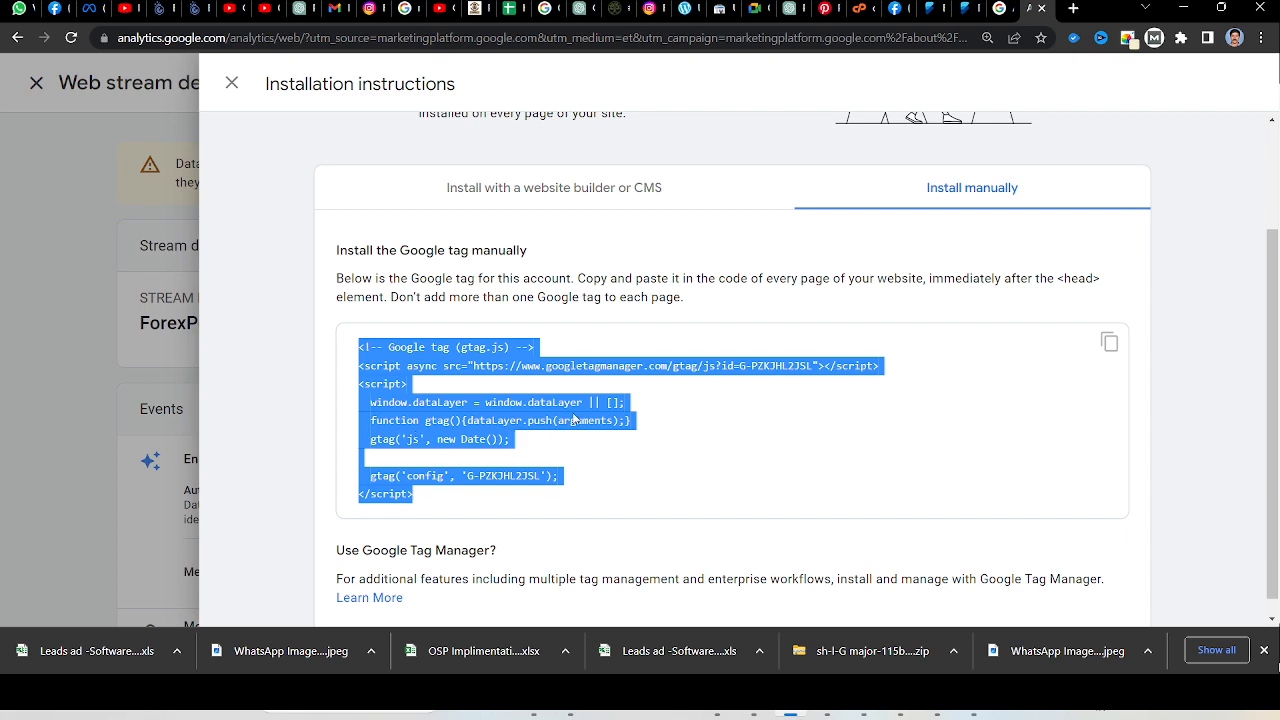
Switch to the Forexpe WordPress dashboard, open the Theme File Editor and accept its direct-editing warning.
click(970, 5)
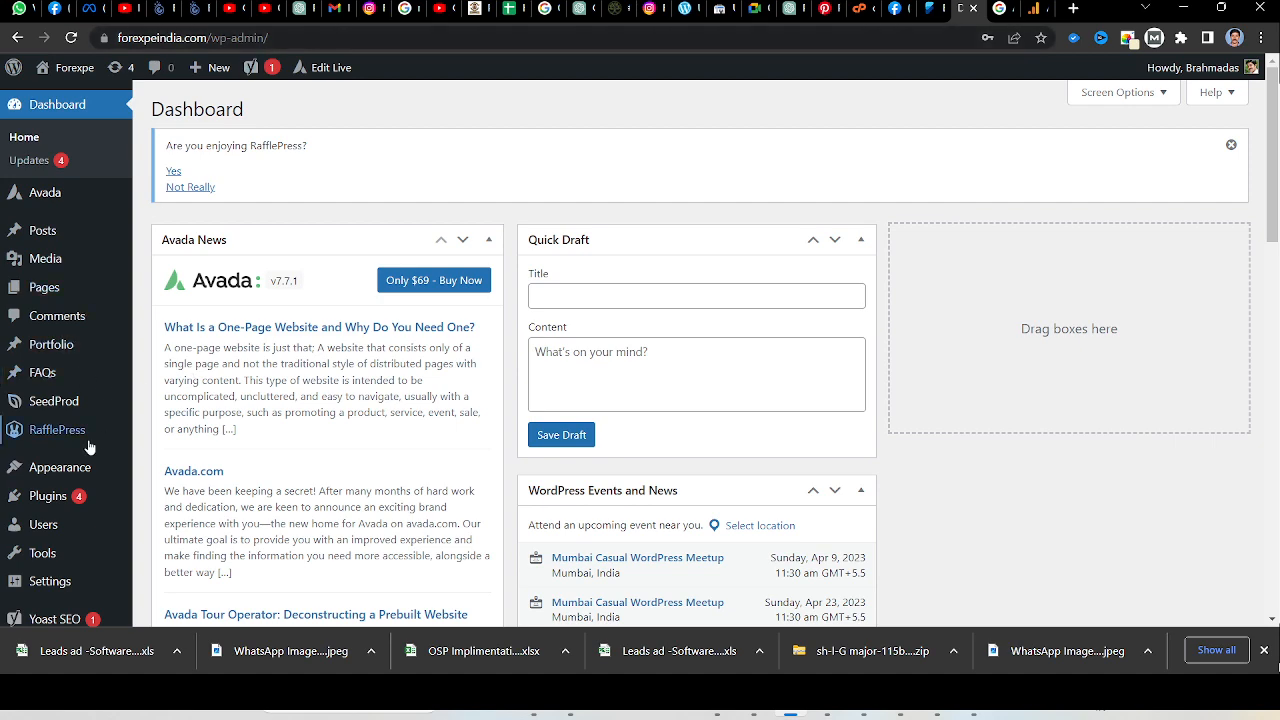
scroll(80, 445, down, 4)
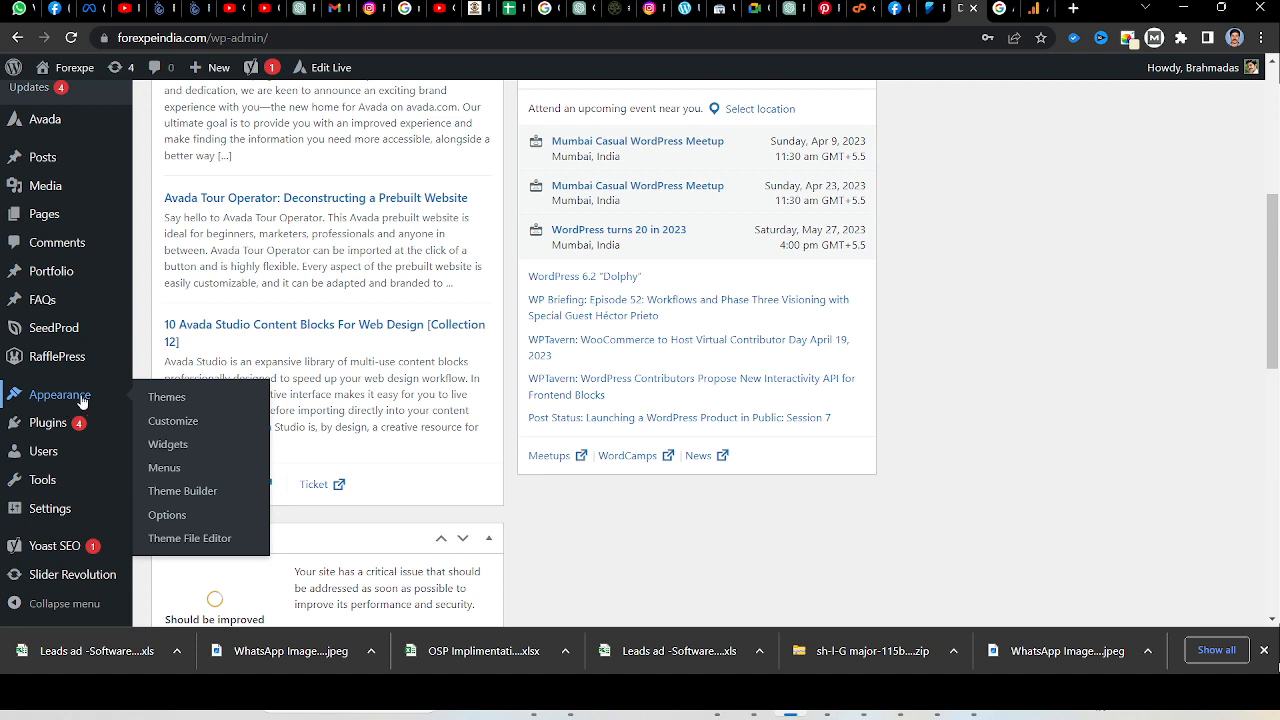
click(171, 545)
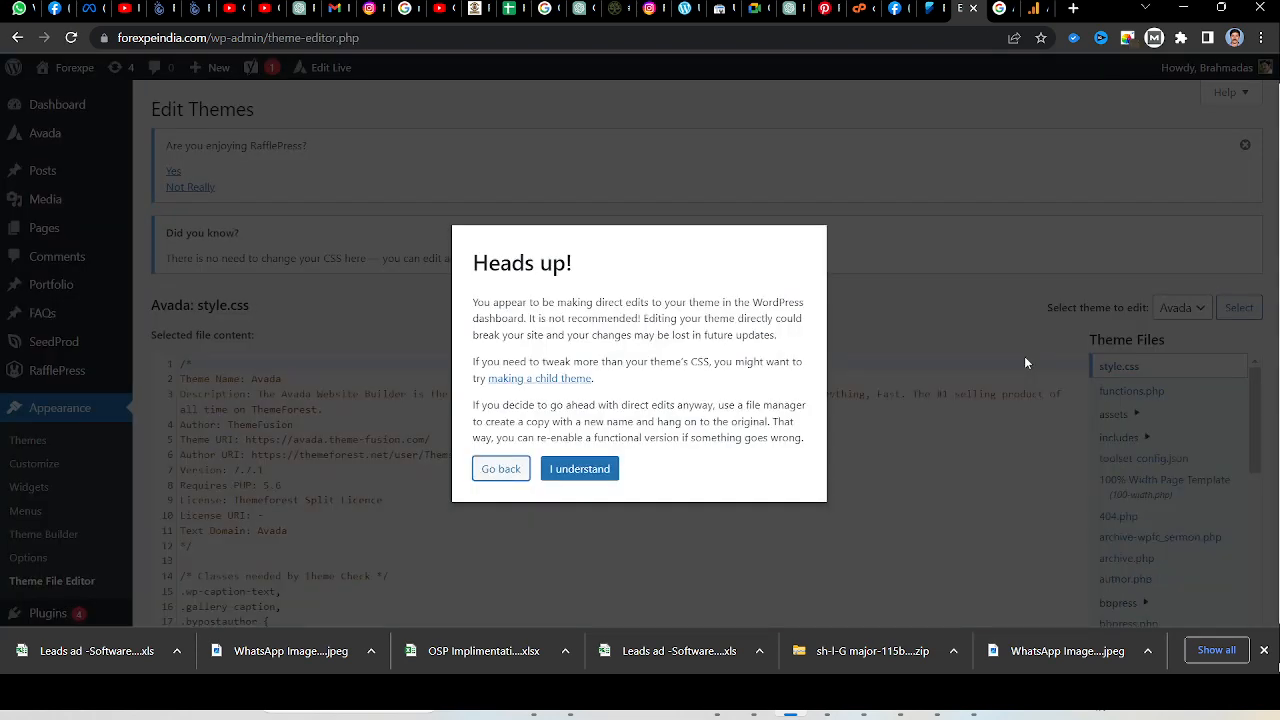
click(565, 471)
Find header.php among the Avada theme files and open it for editing.
scroll(922, 430, down, 2)
scroll(1110, 390, down, 5)
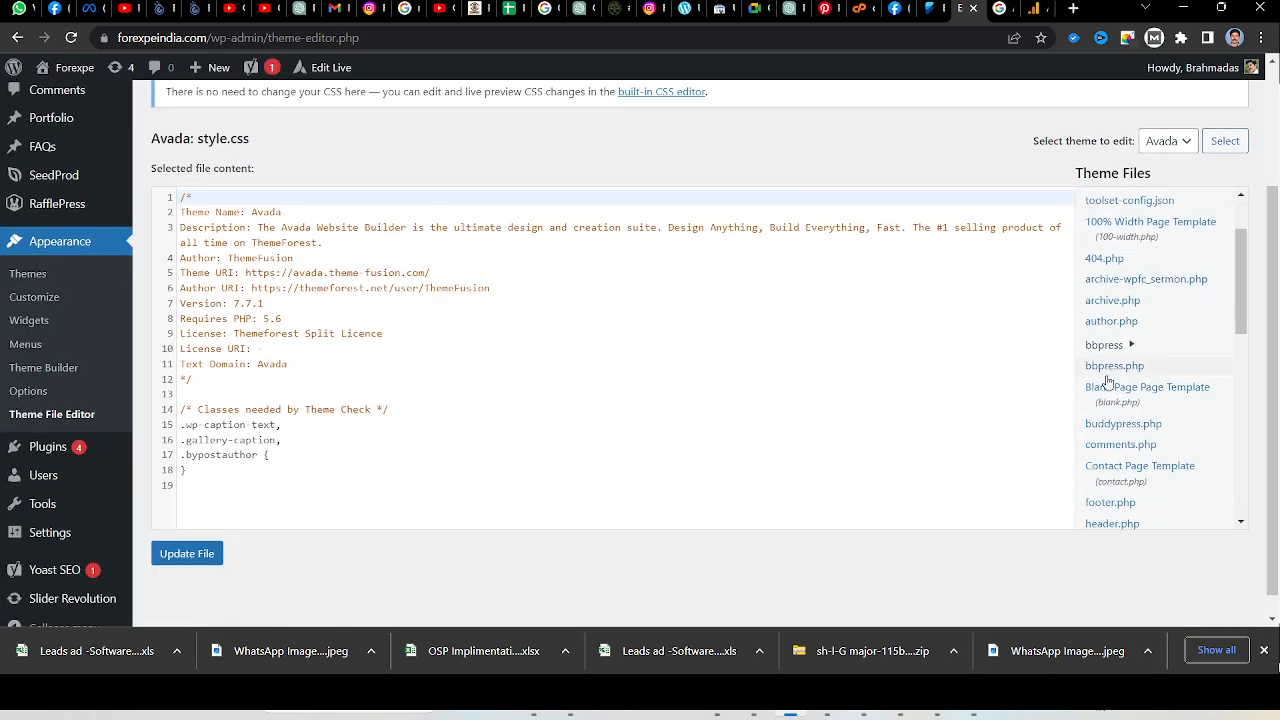
scroll(1112, 390, down, 1)
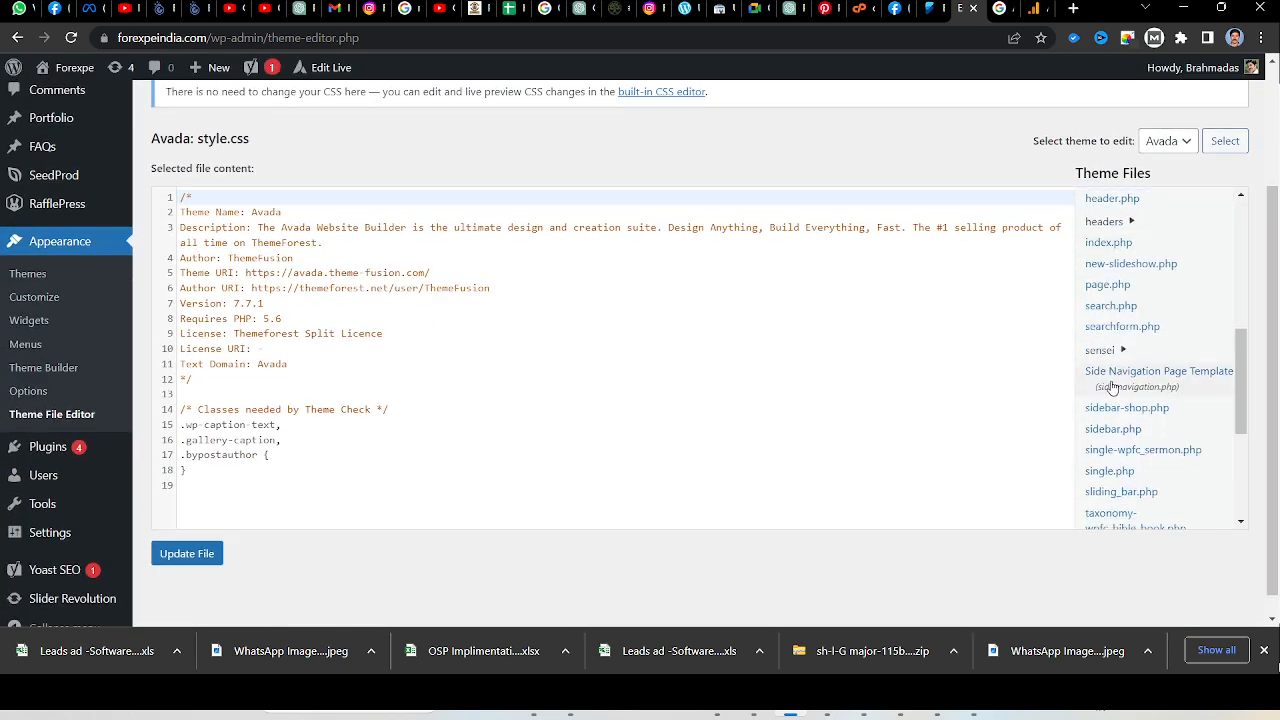
scroll(1112, 390, down, 3)
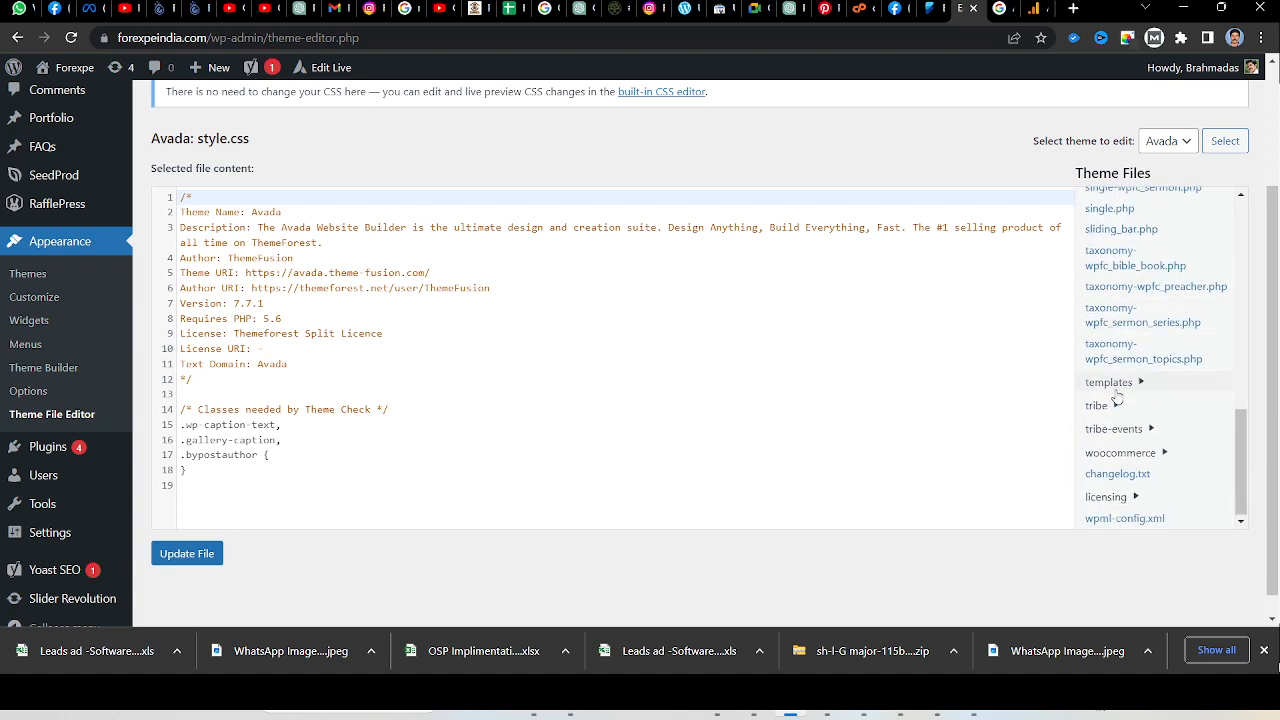
scroll(1118, 397, up, 3)
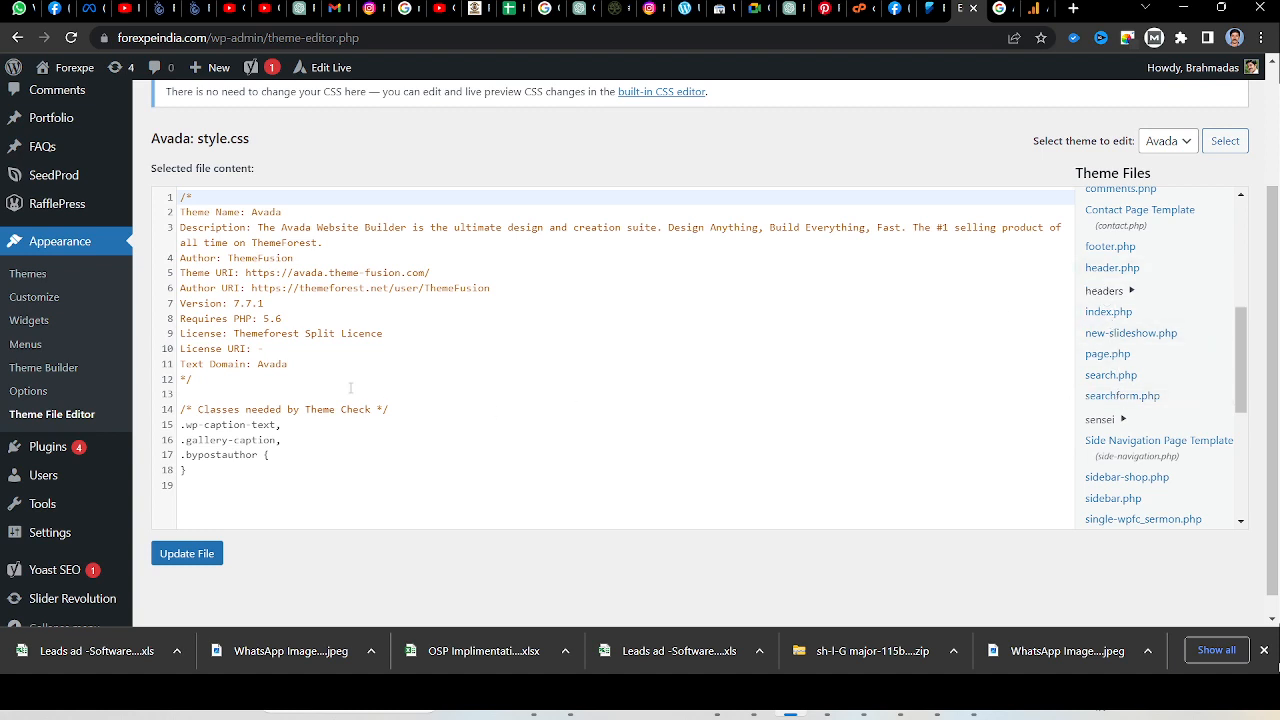
click(1100, 270)
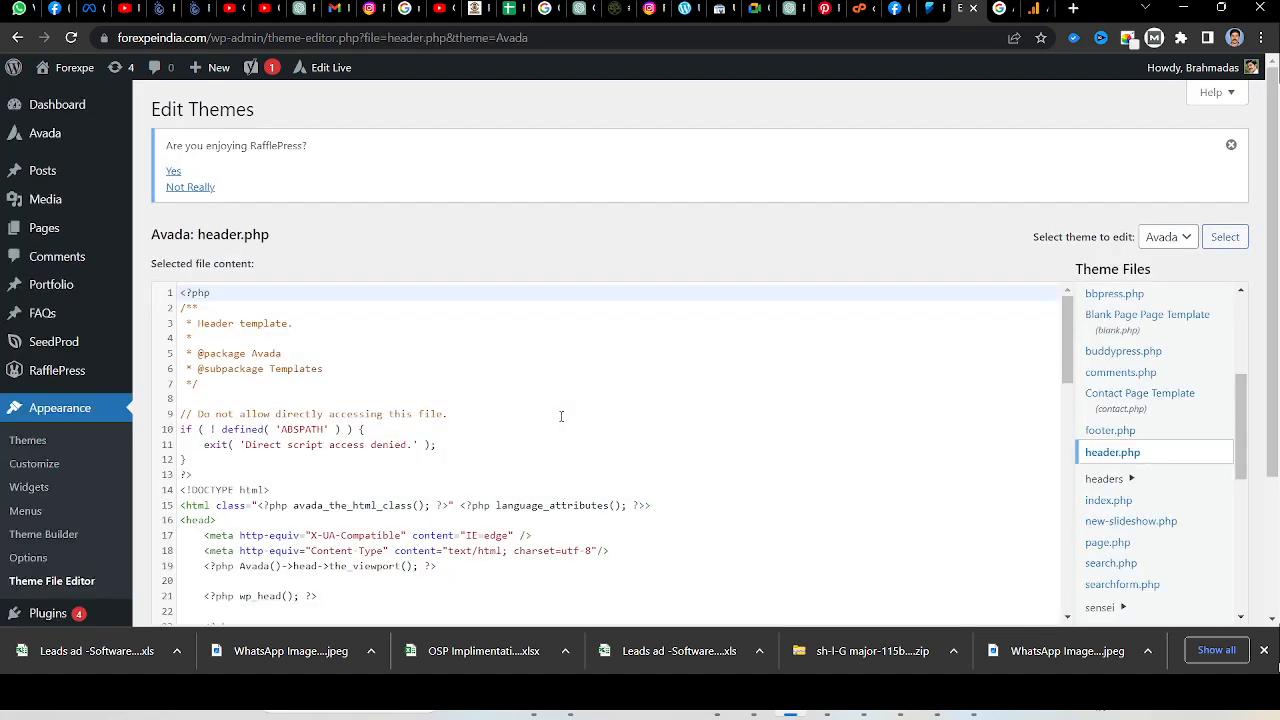
Paste the copied Google tag on new lines just before the closing </head> tag in header.php and update the file.
scroll(561, 416, down, 3)
click(224, 414)
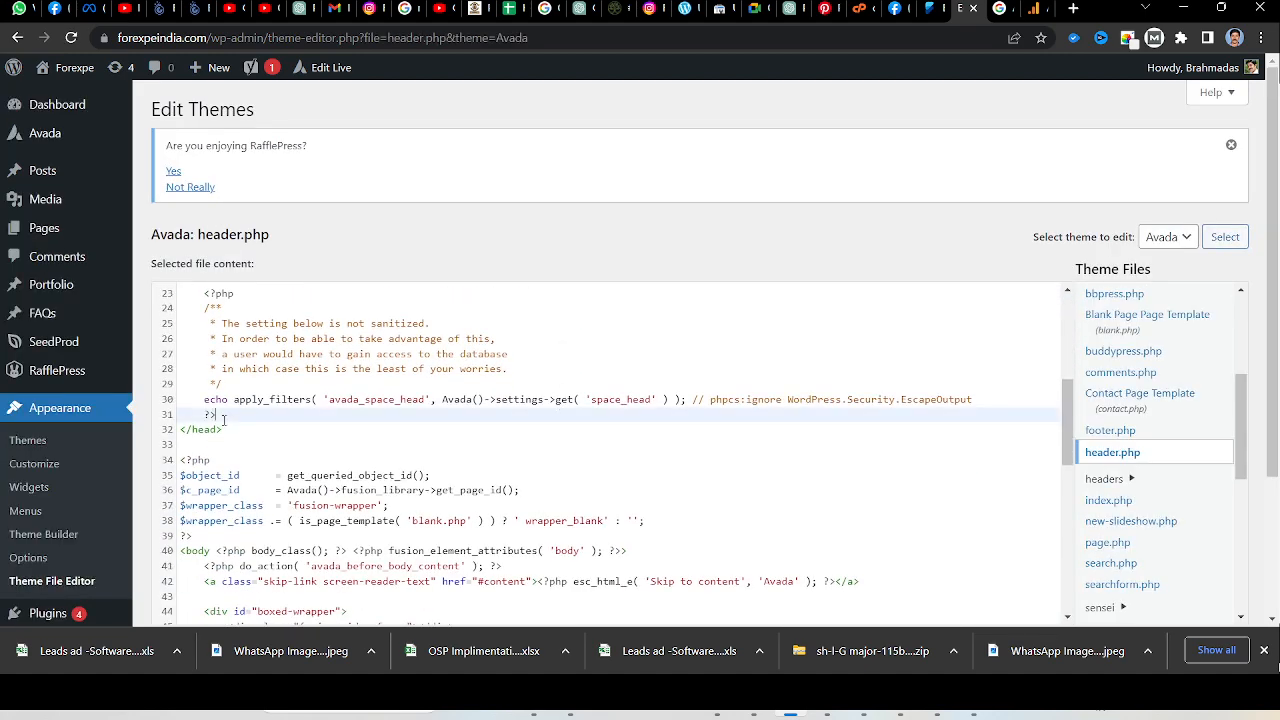
key(Return)
key(Return)
key(Return)
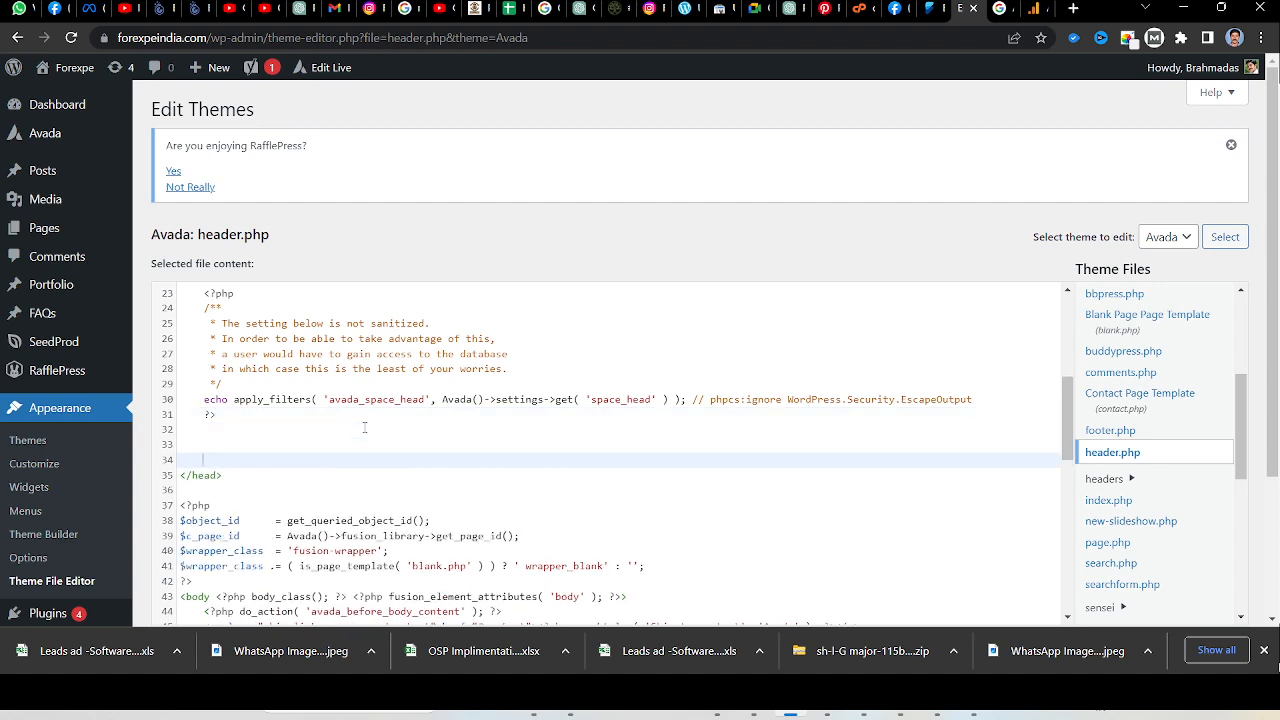
key(ctrl+v)
scroll(381, 456, down, 2)
key(Return)
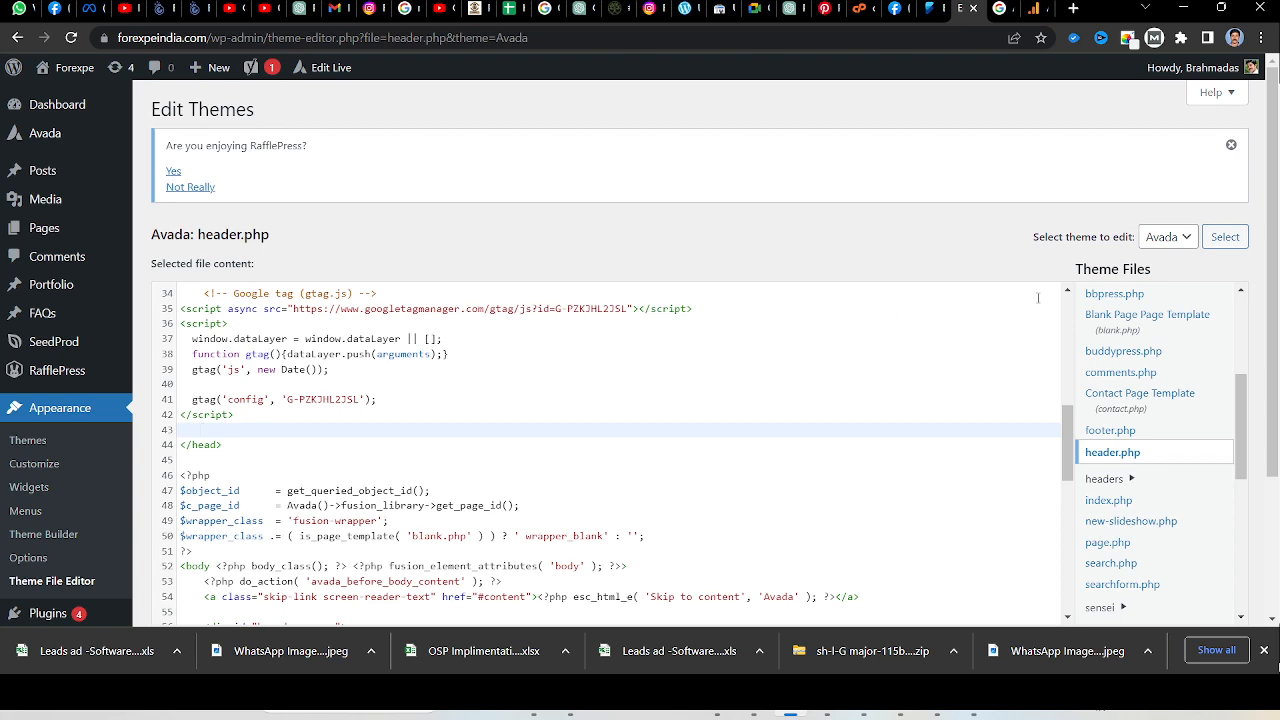
scroll(249, 452, down, 6)
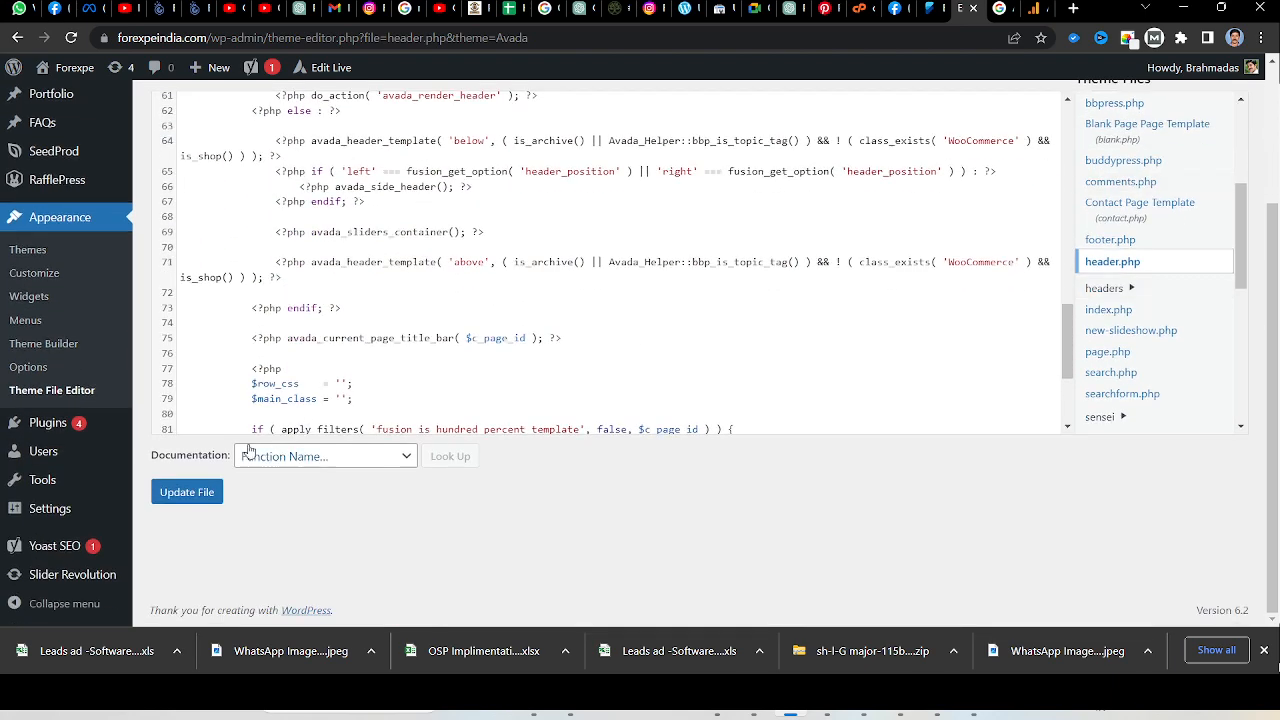
click(175, 496)
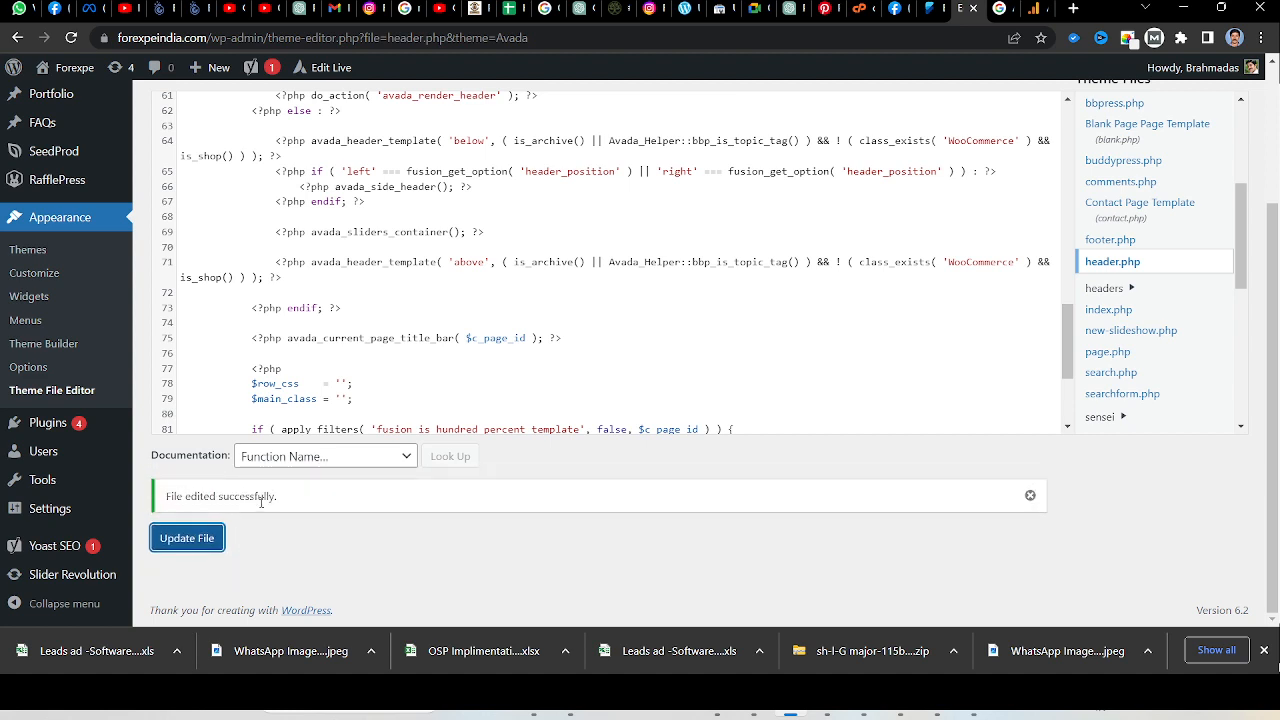
Return to Google Analytics, close the installation instructions and web stream details, and open the Realtime report.
click(1033, 12)
scroll(475, 404, down, 1)
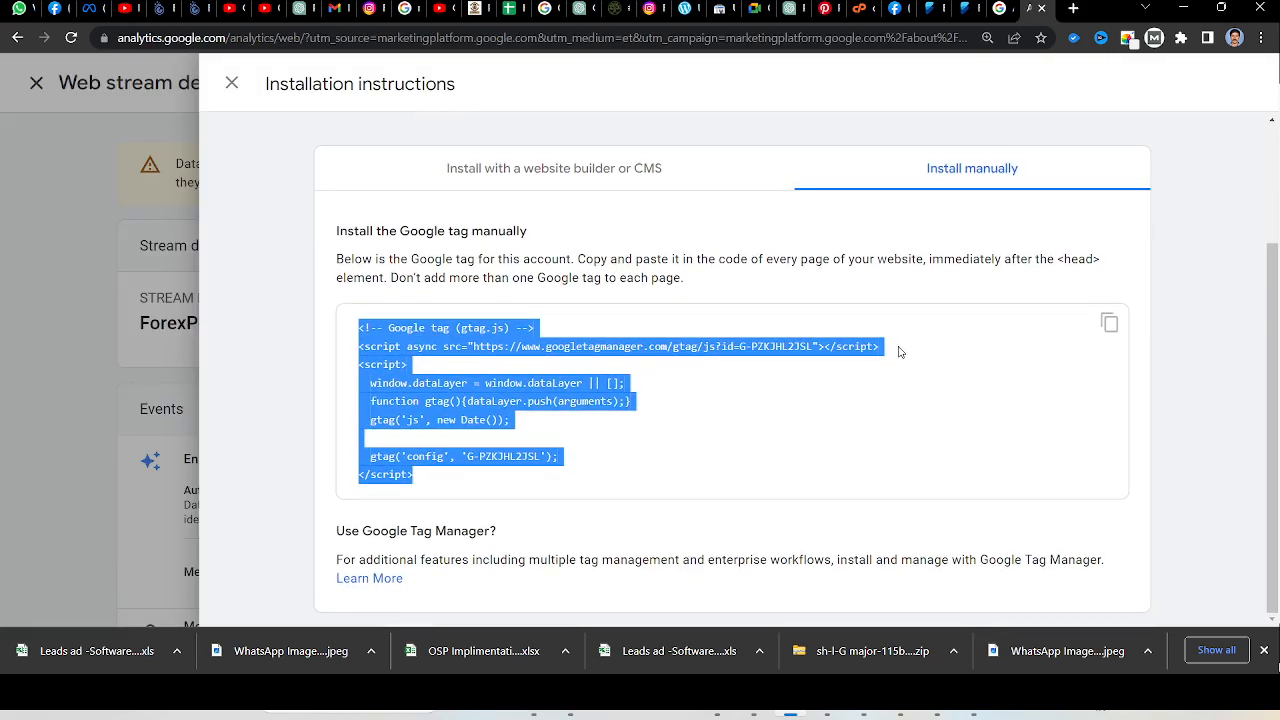
click(231, 84)
click(188, 84)
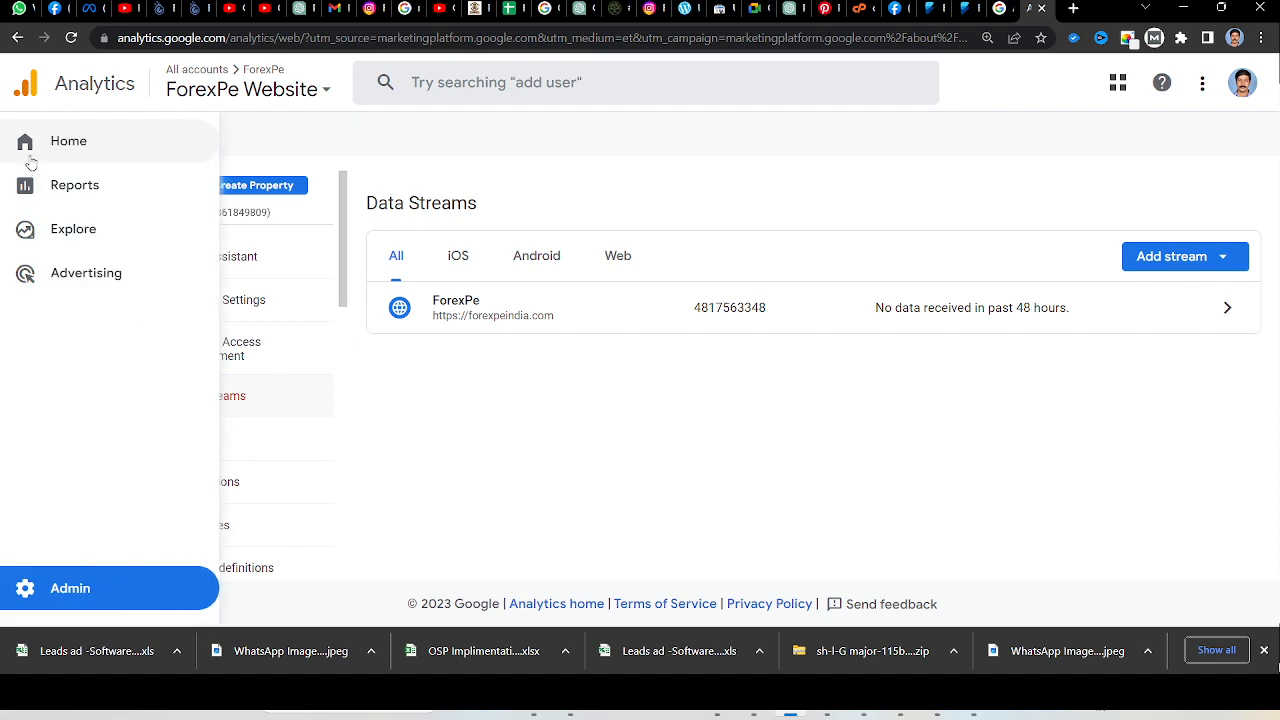
click(63, 197)
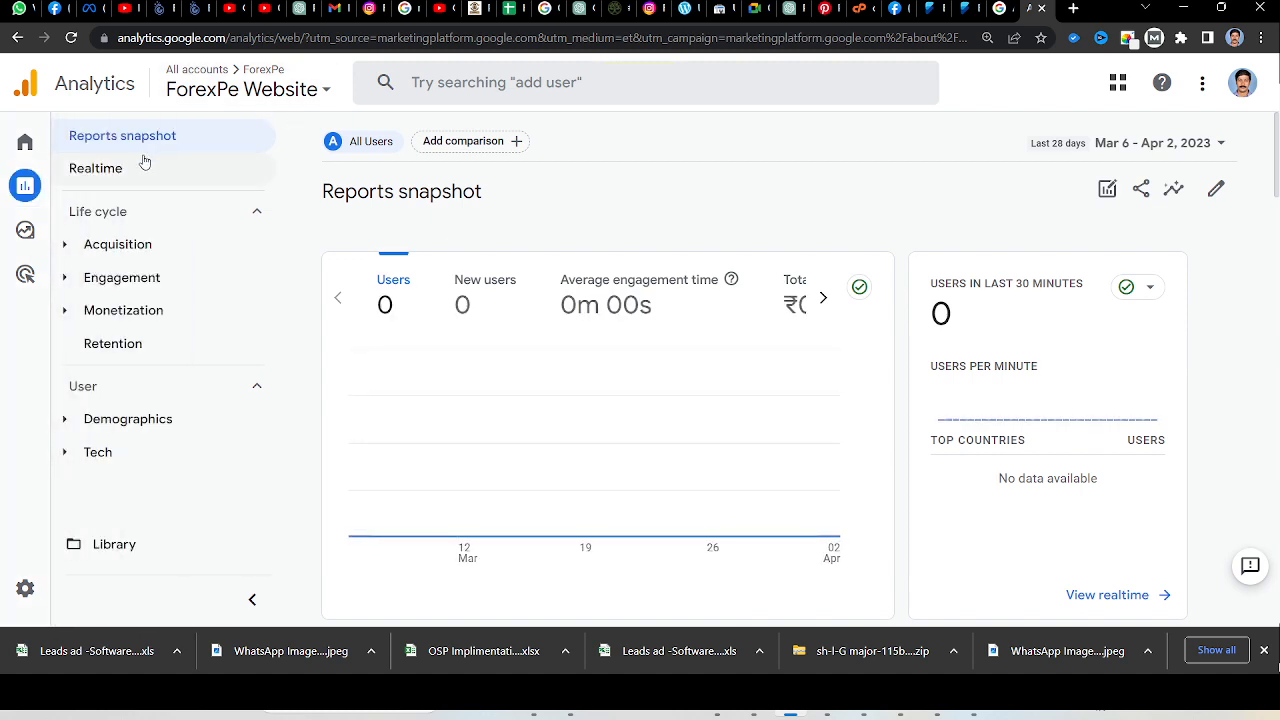
click(103, 176)
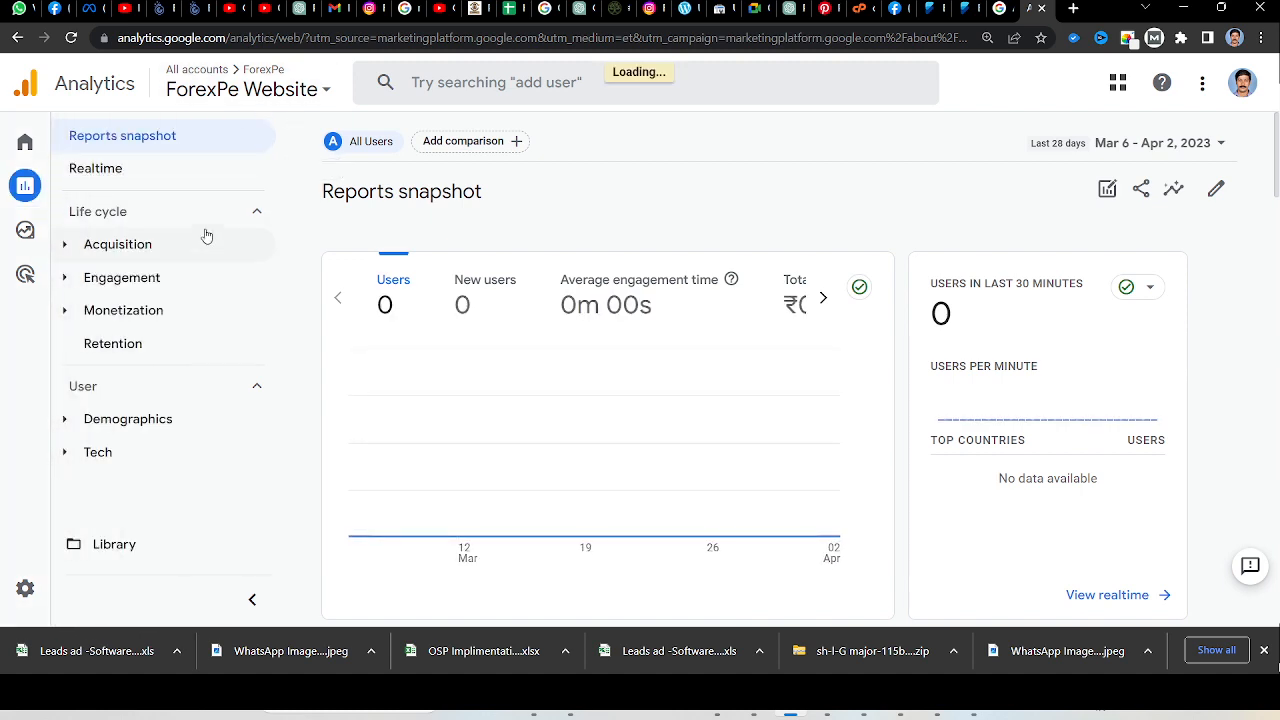
Visit forexpeindia.com in a new browser tab to generate test traffic.
click(1071, 10)
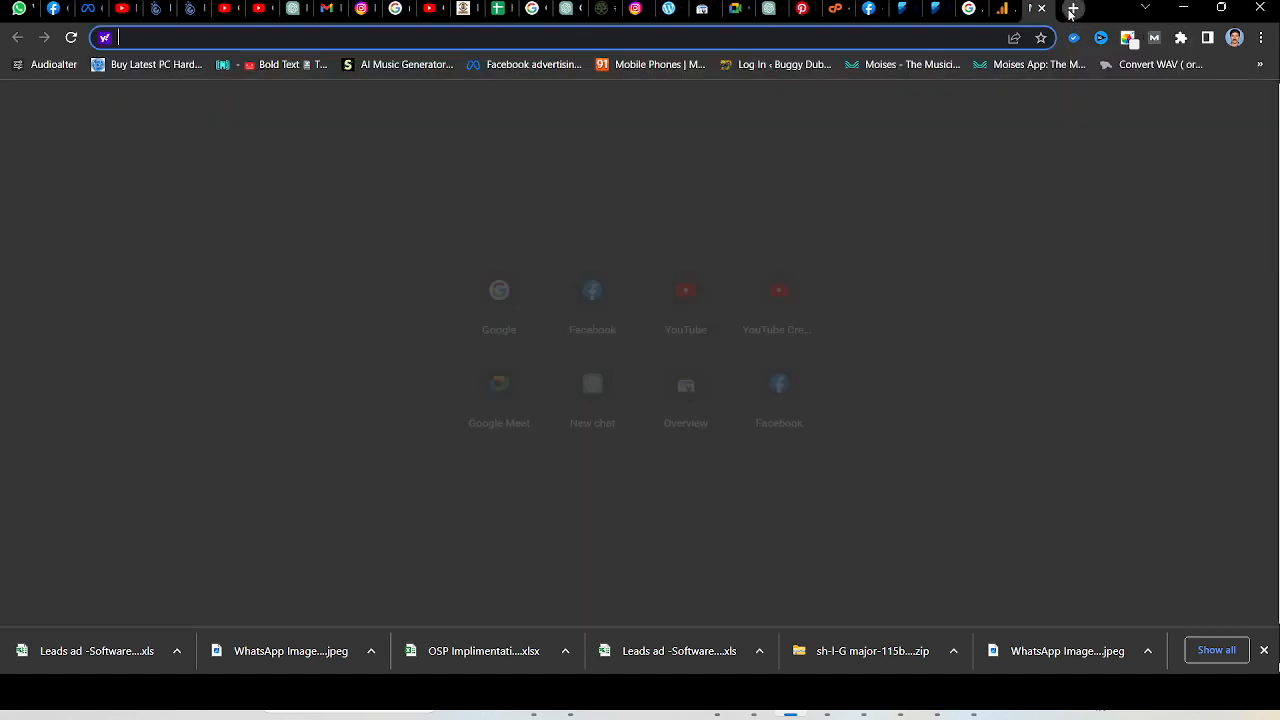
text(fir)
key(BackSpace)
key(BackSpace)
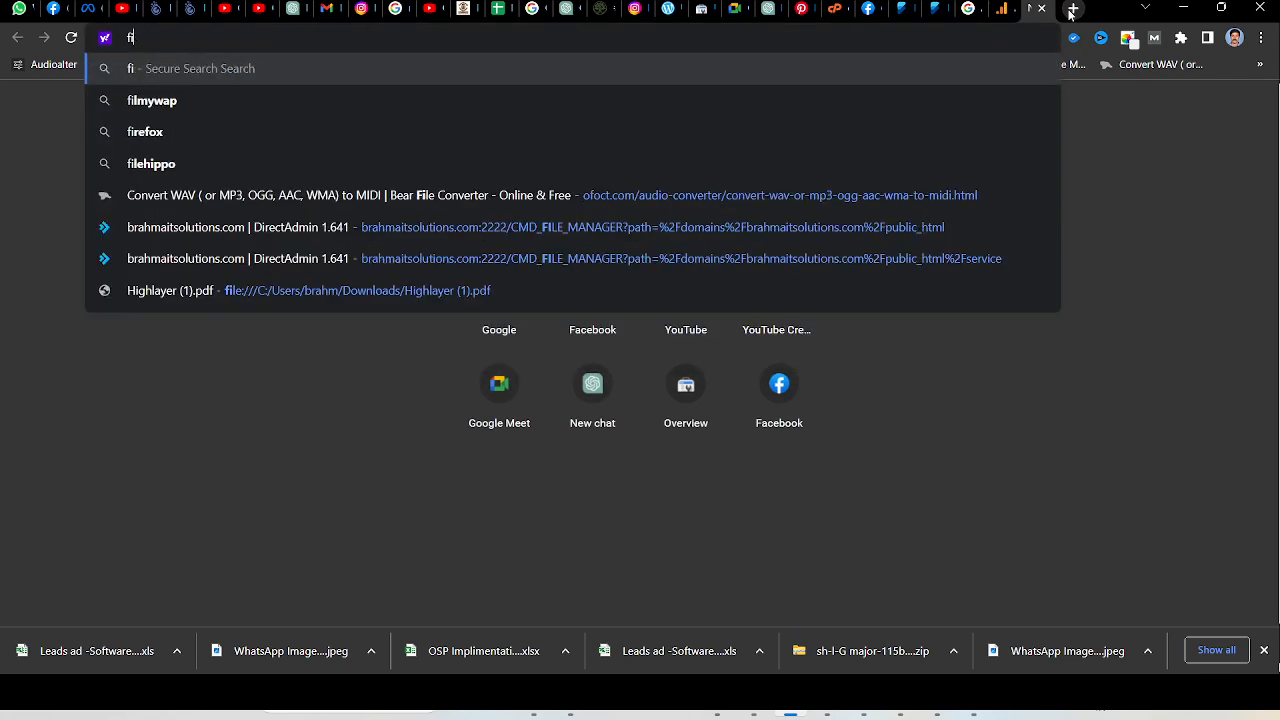
text(or)
key(Return)
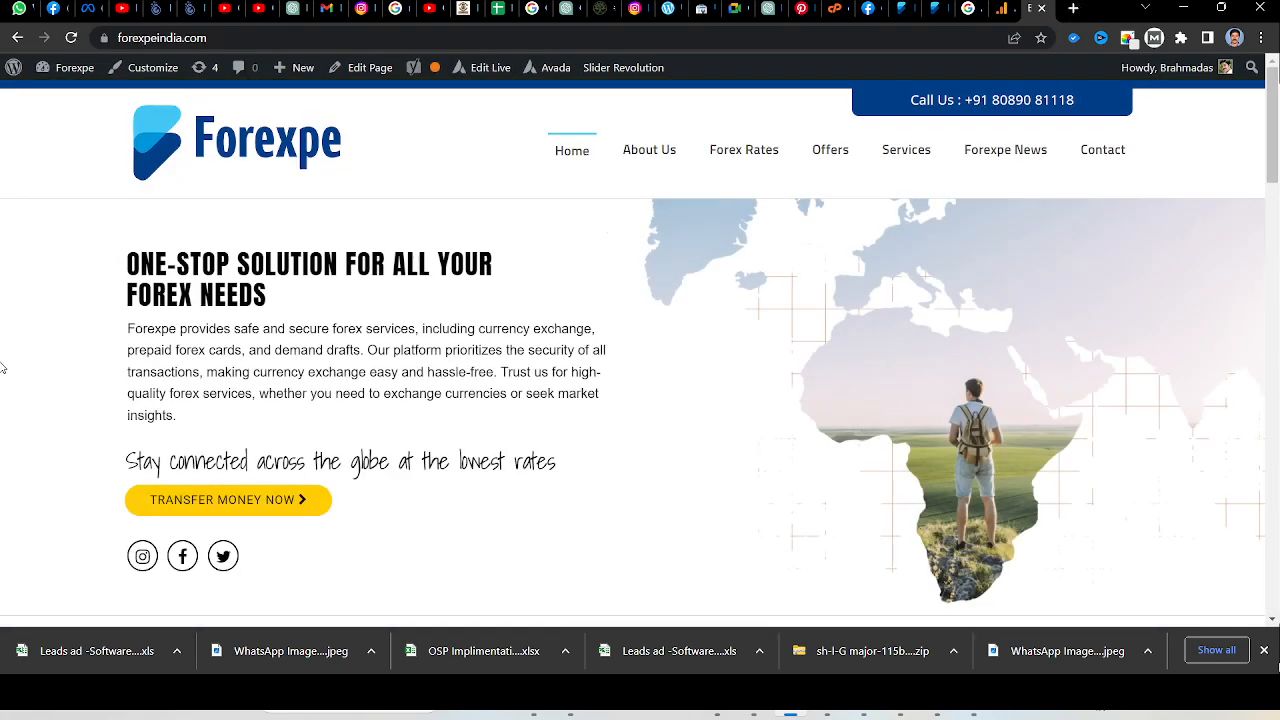
Return to the Realtime report, dismiss the Landing pages tip and check the overview cards for incoming data.
click(1006, 12)
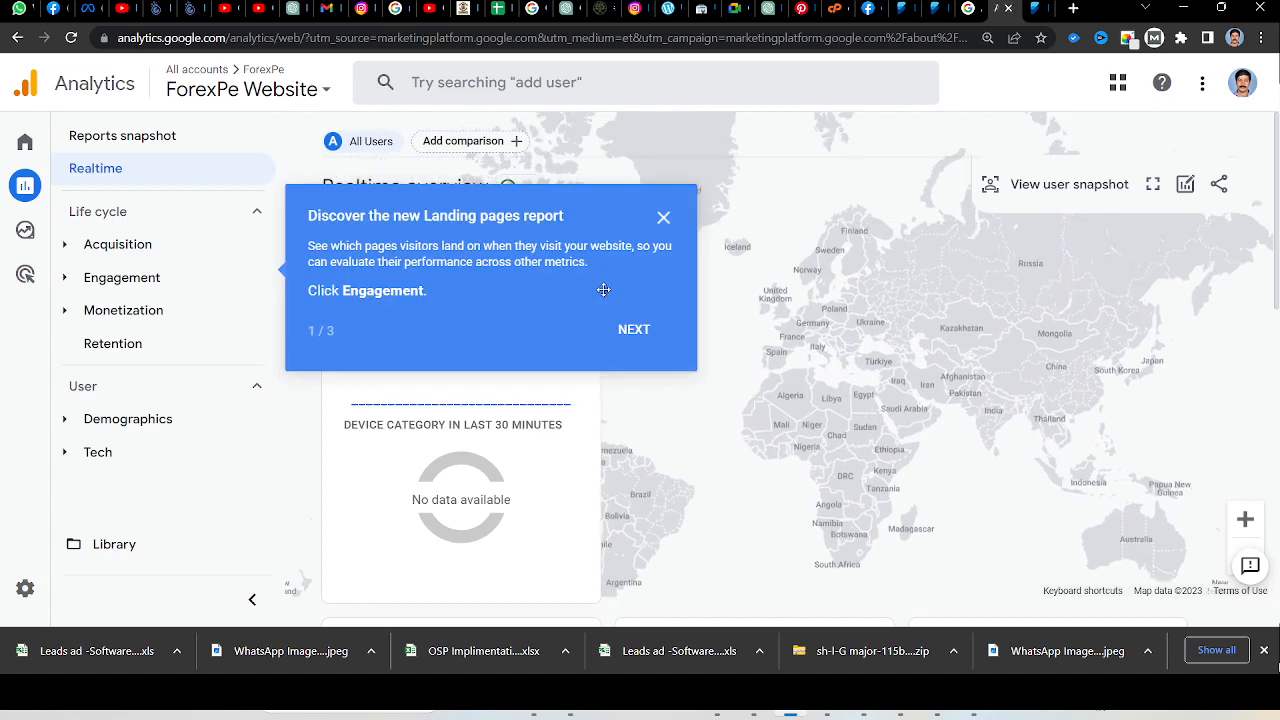
click(664, 218)
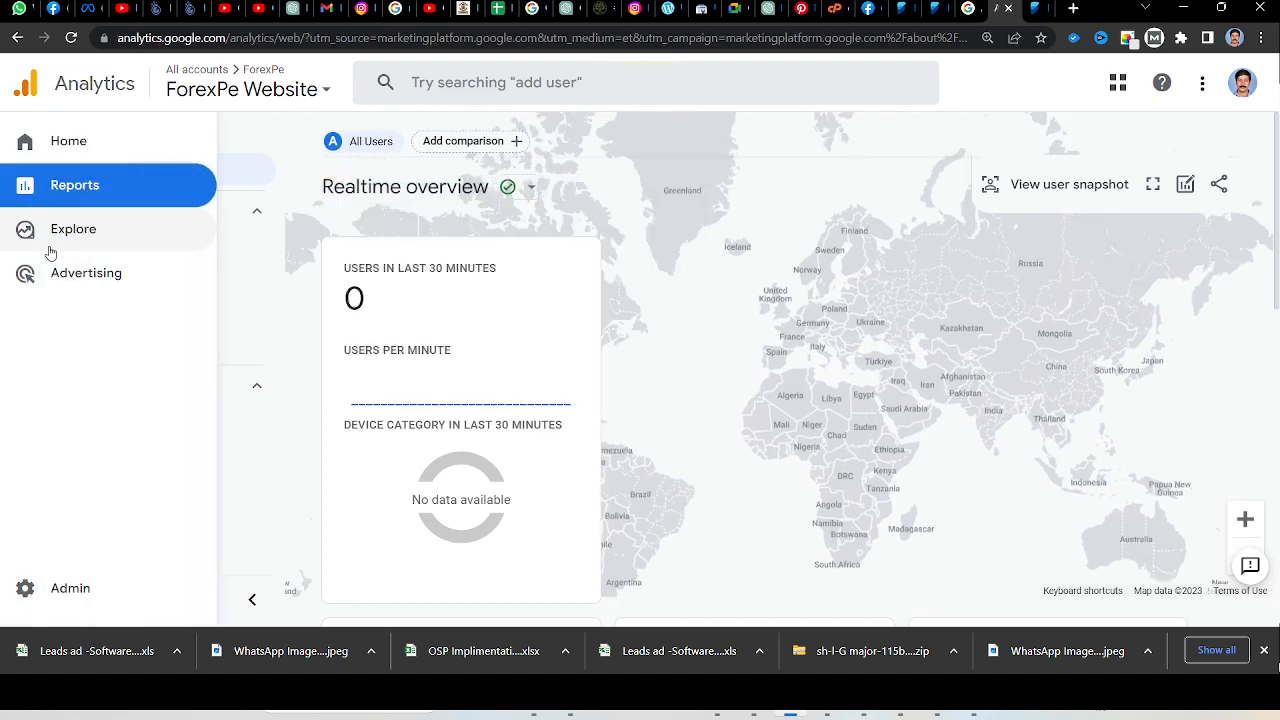
scroll(660, 335, down, 6)
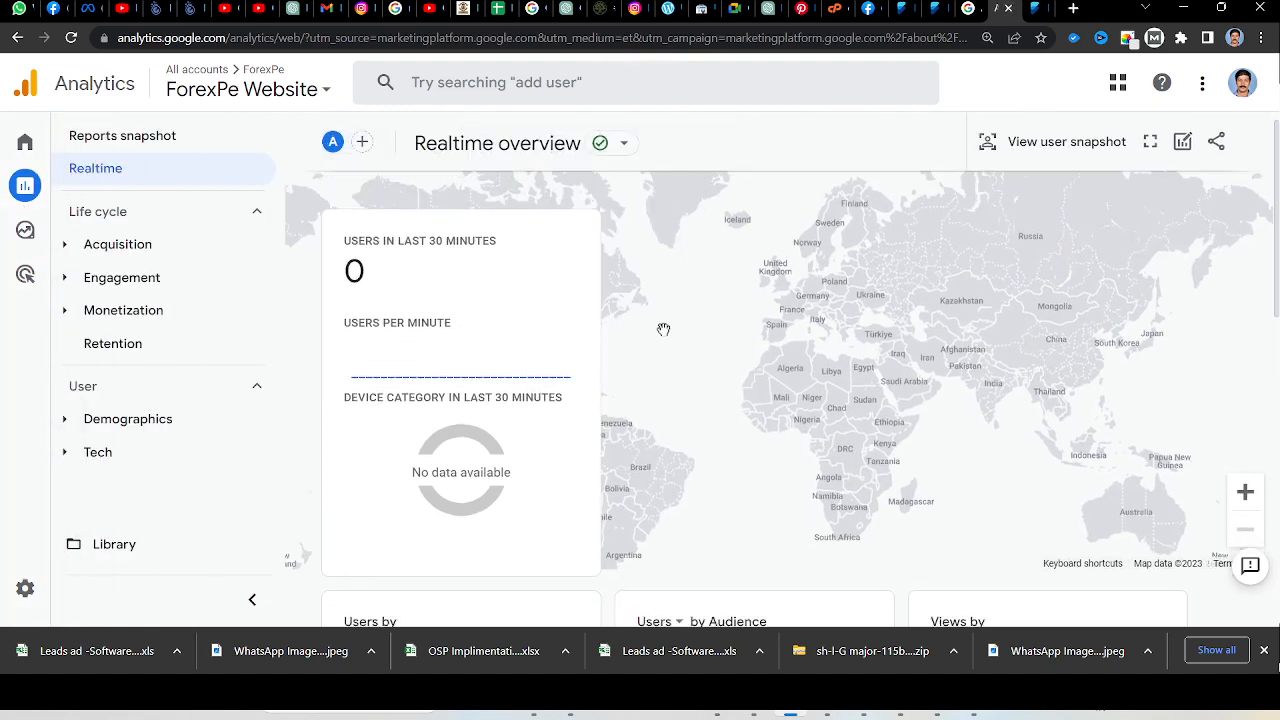
scroll(790, 392, down, 3)
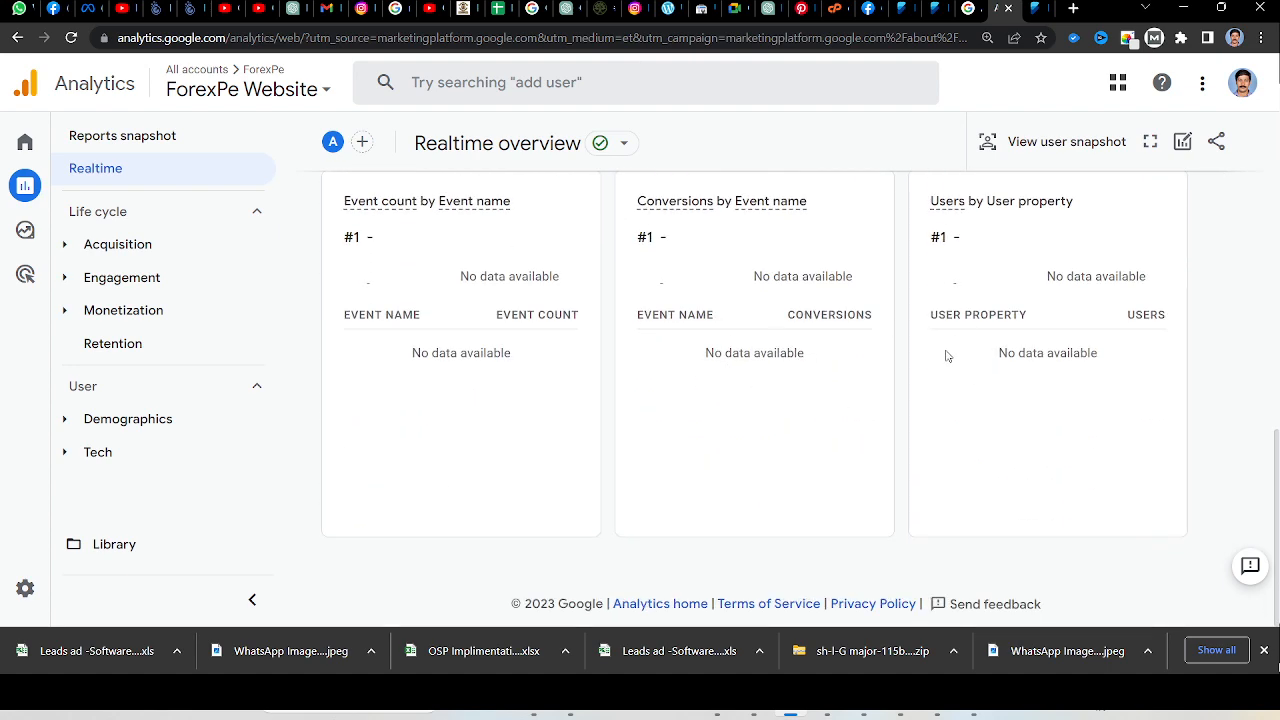
Reload the Forexpe home page and return to the Realtime report in Google Analytics.
click(1036, 8)
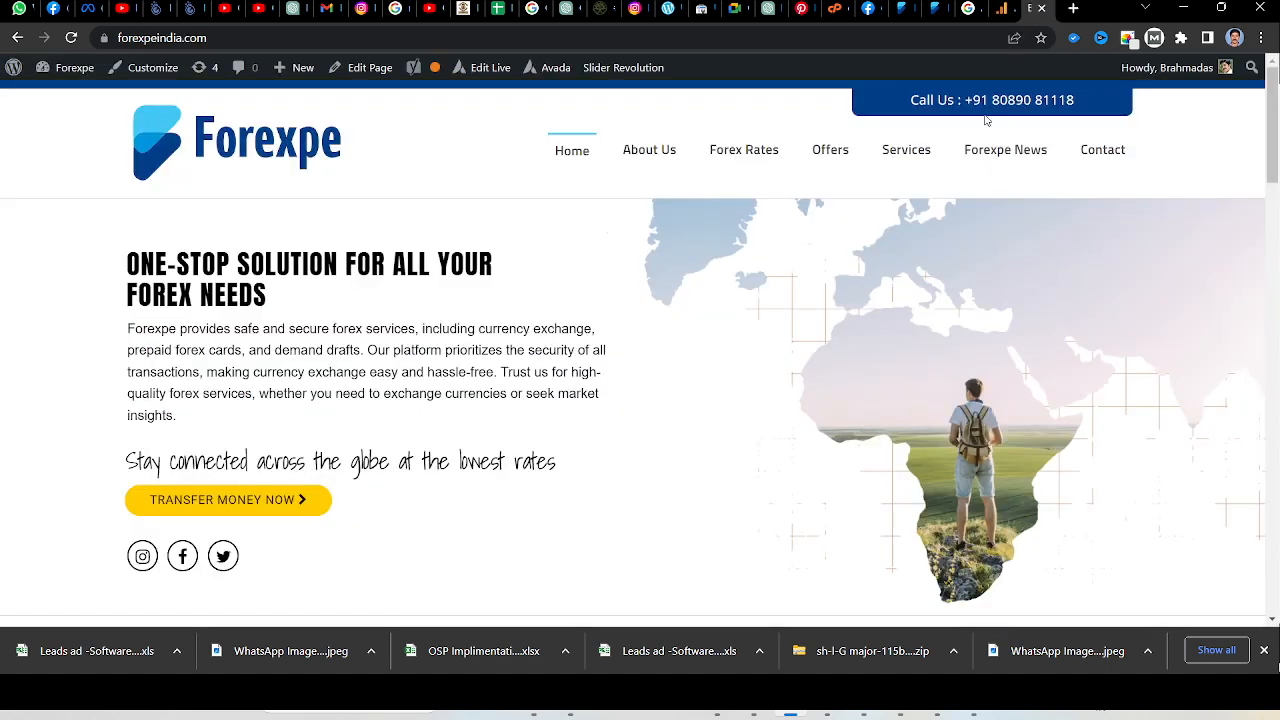
click(71, 38)
click(1003, 8)
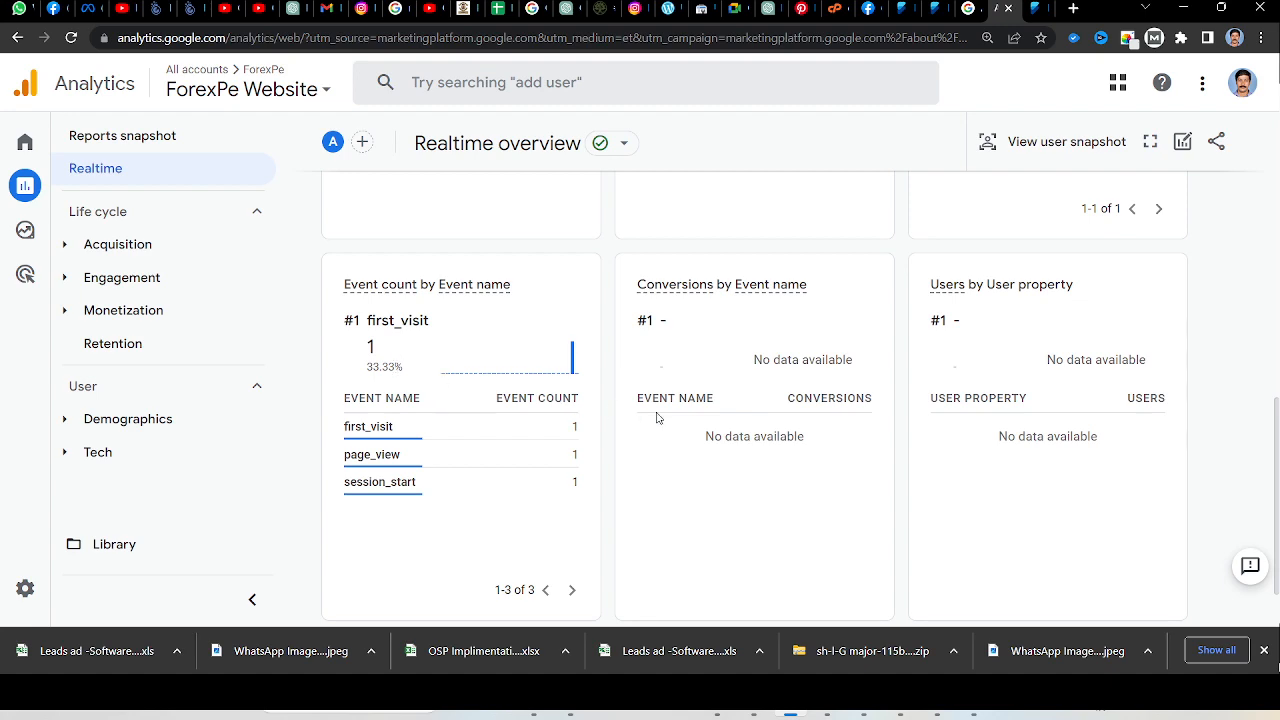
Examine the Realtime overview's event counts, page views, active users and the visitor's location on the map.
scroll(660, 418, up, 5)
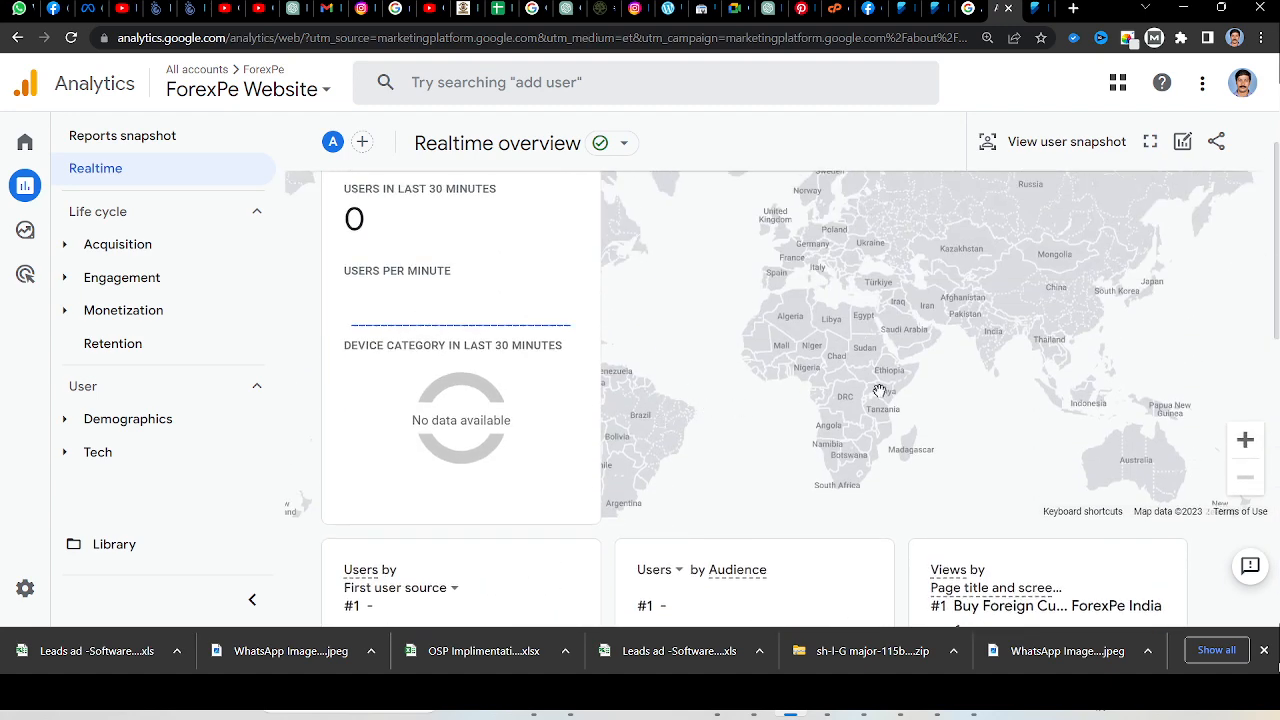
scroll(962, 421, down, 3)
scroll(967, 425, down, 3)
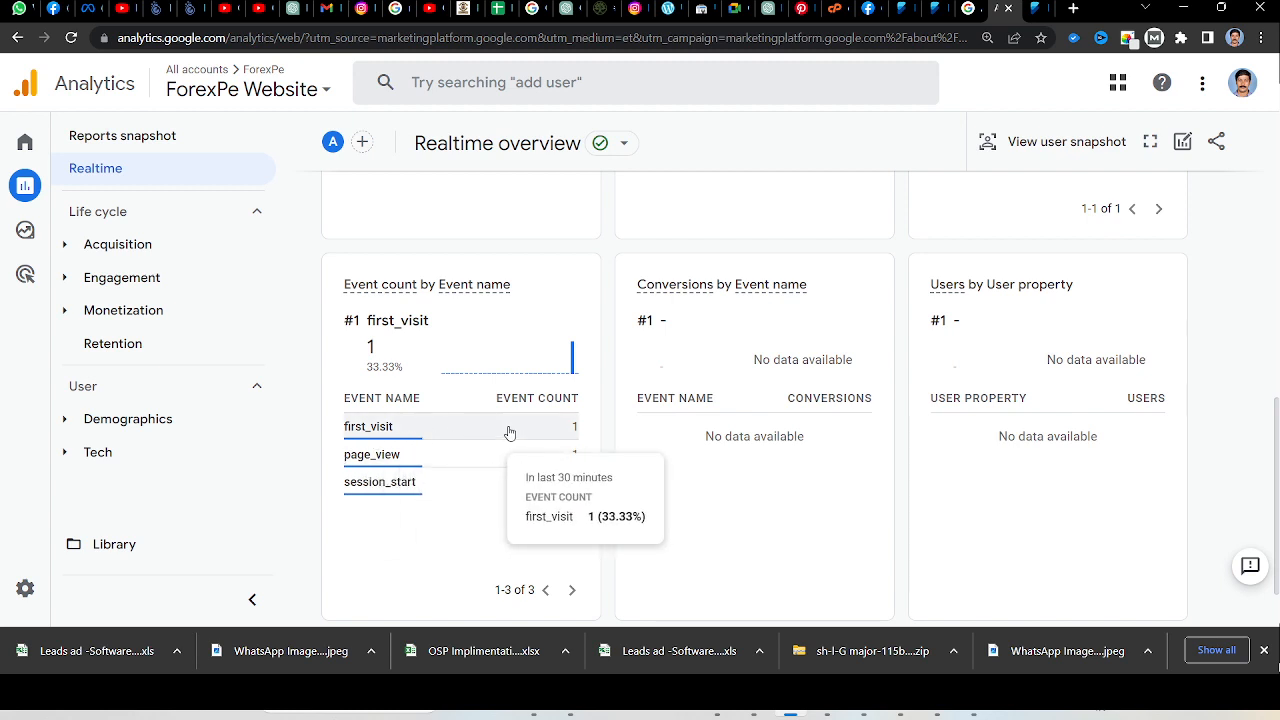
mouse_move(410, 474)
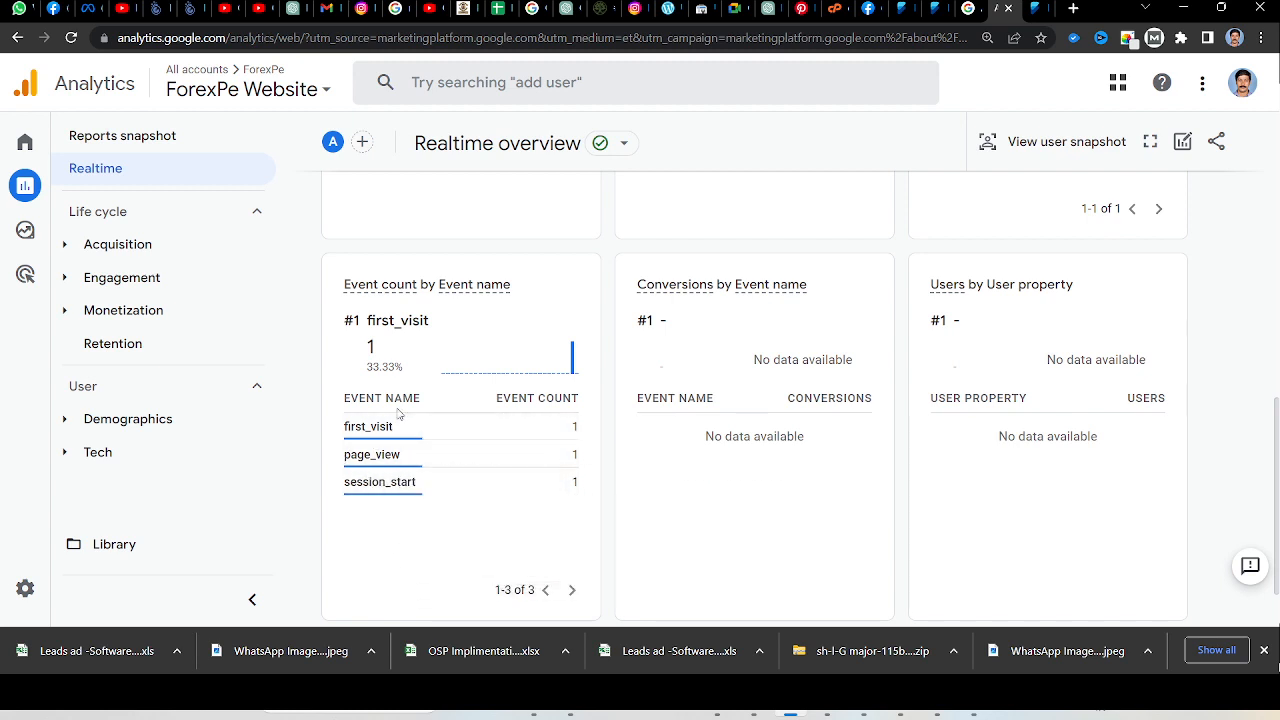
scroll(949, 414, down, 1)
scroll(900, 425, up, 5)
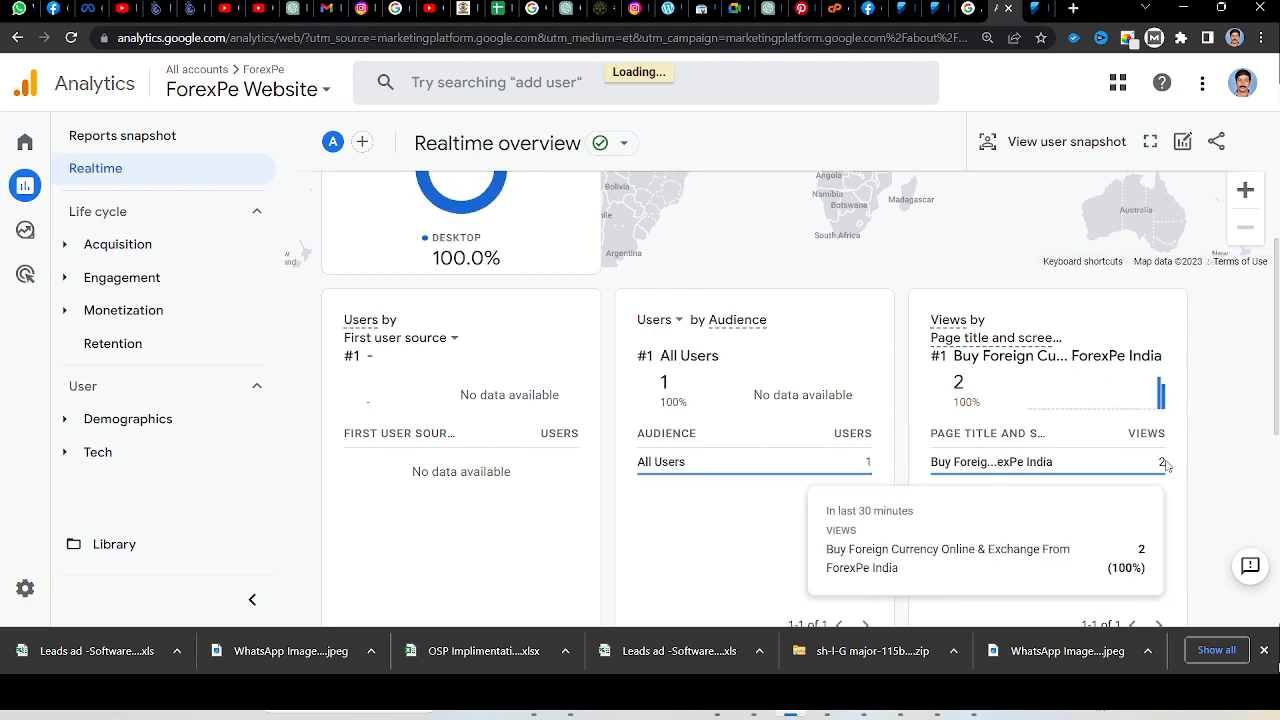
scroll(1110, 430, up, 3)
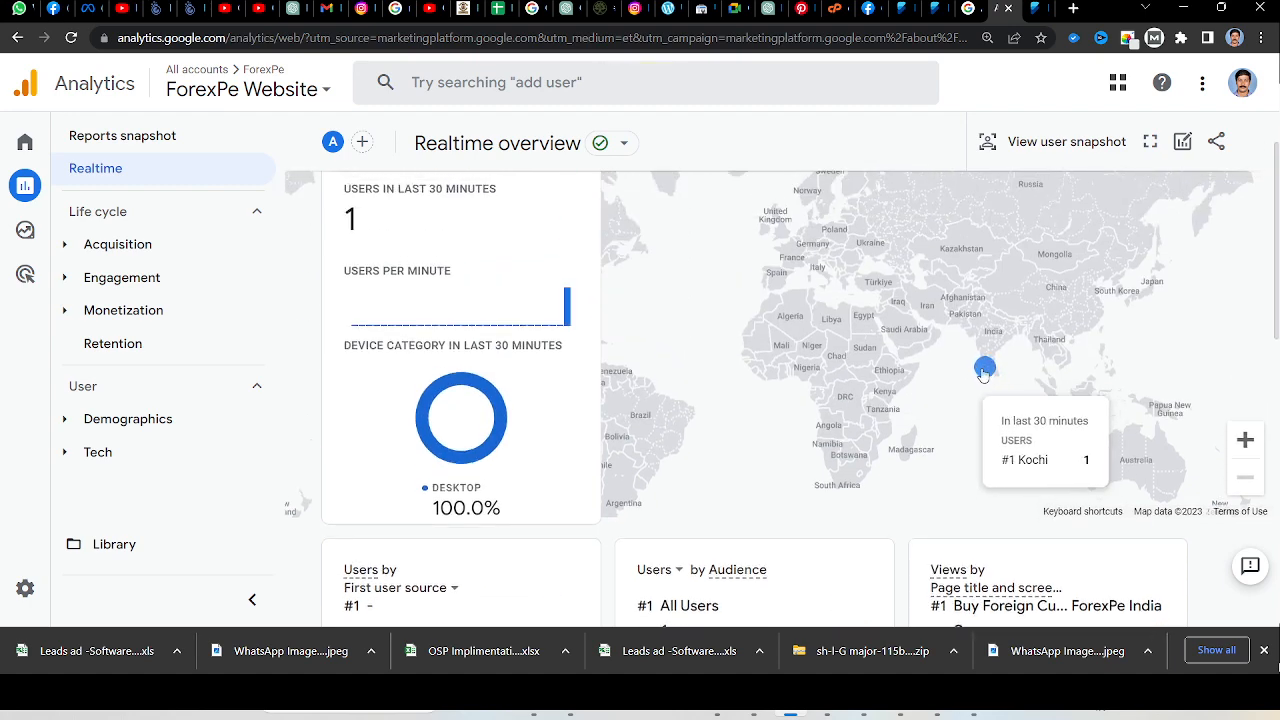
scroll(1026, 361, up, 1)
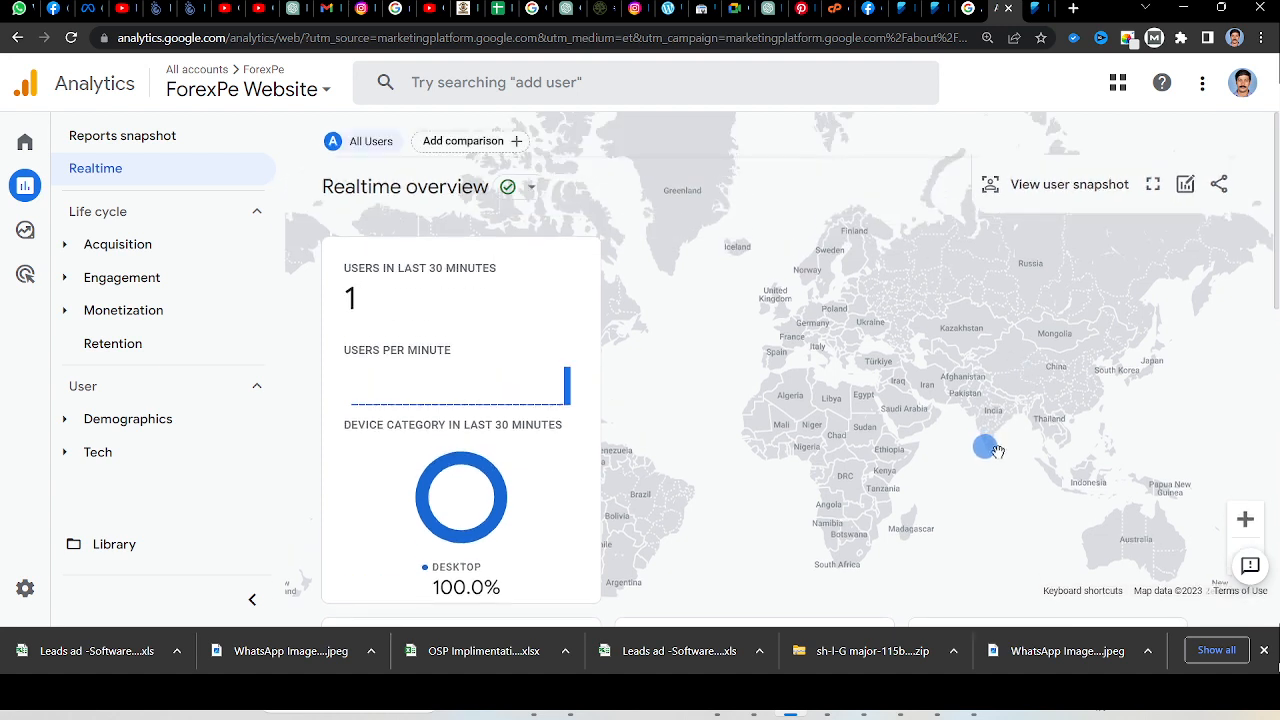
mouse_move(985, 455)
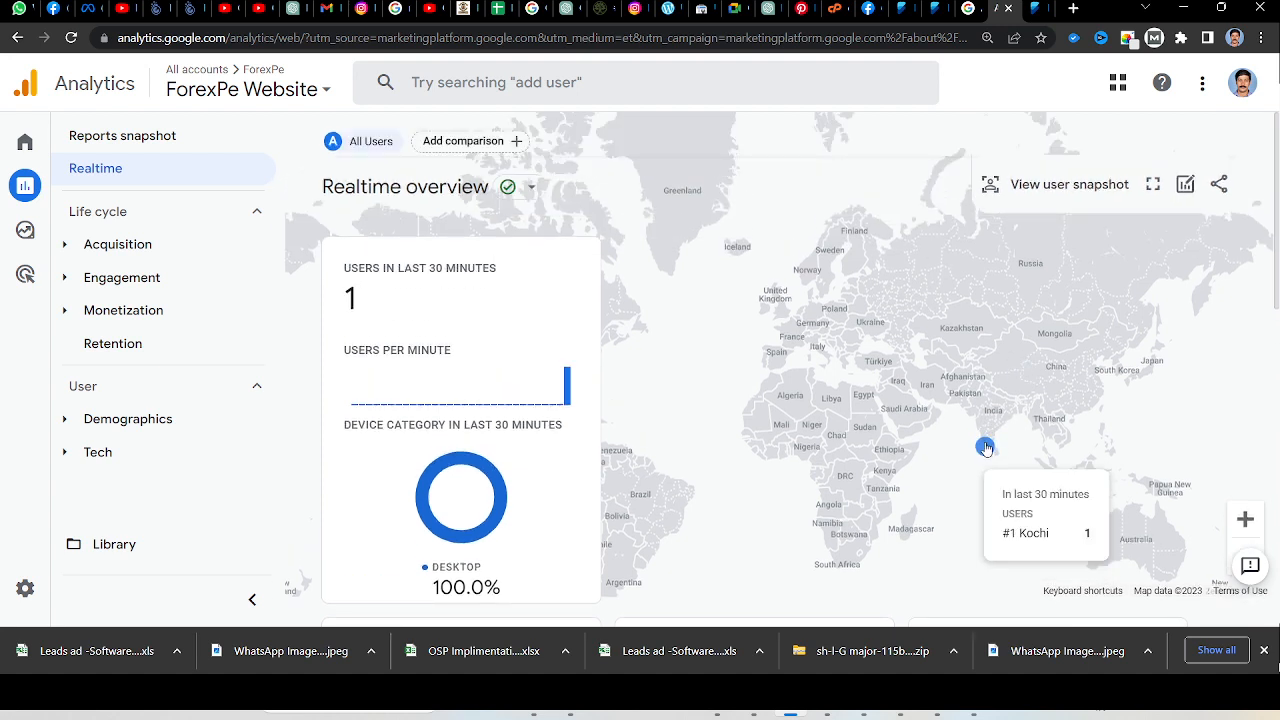